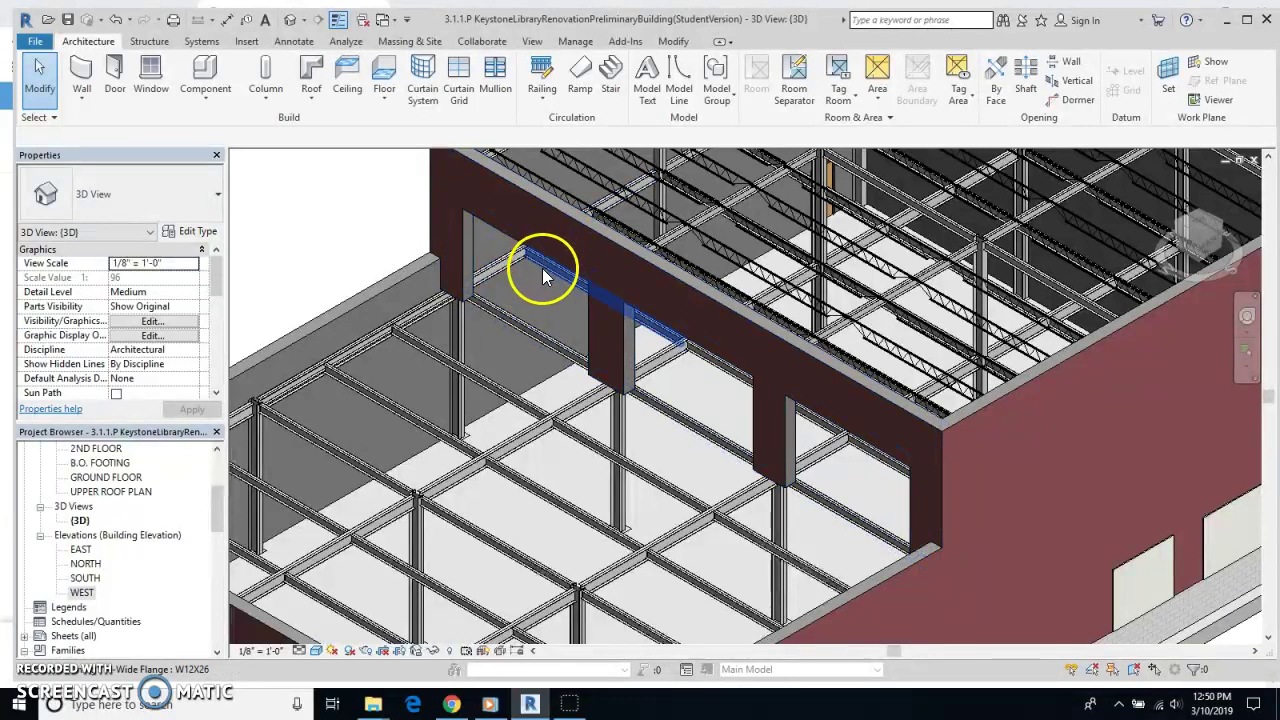
# Step: Start a new wall and choose the Curtain Wall Storefront type
pyautogui.click(86, 80)
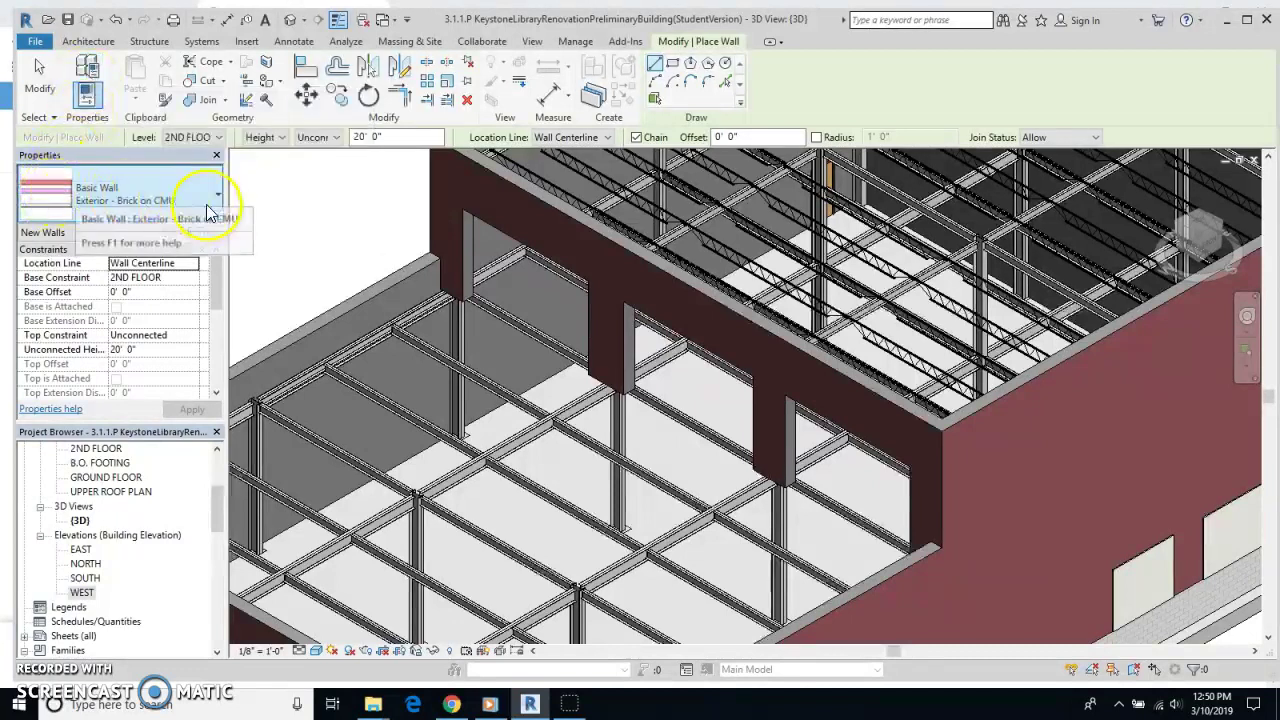
pyautogui.click(219, 200)
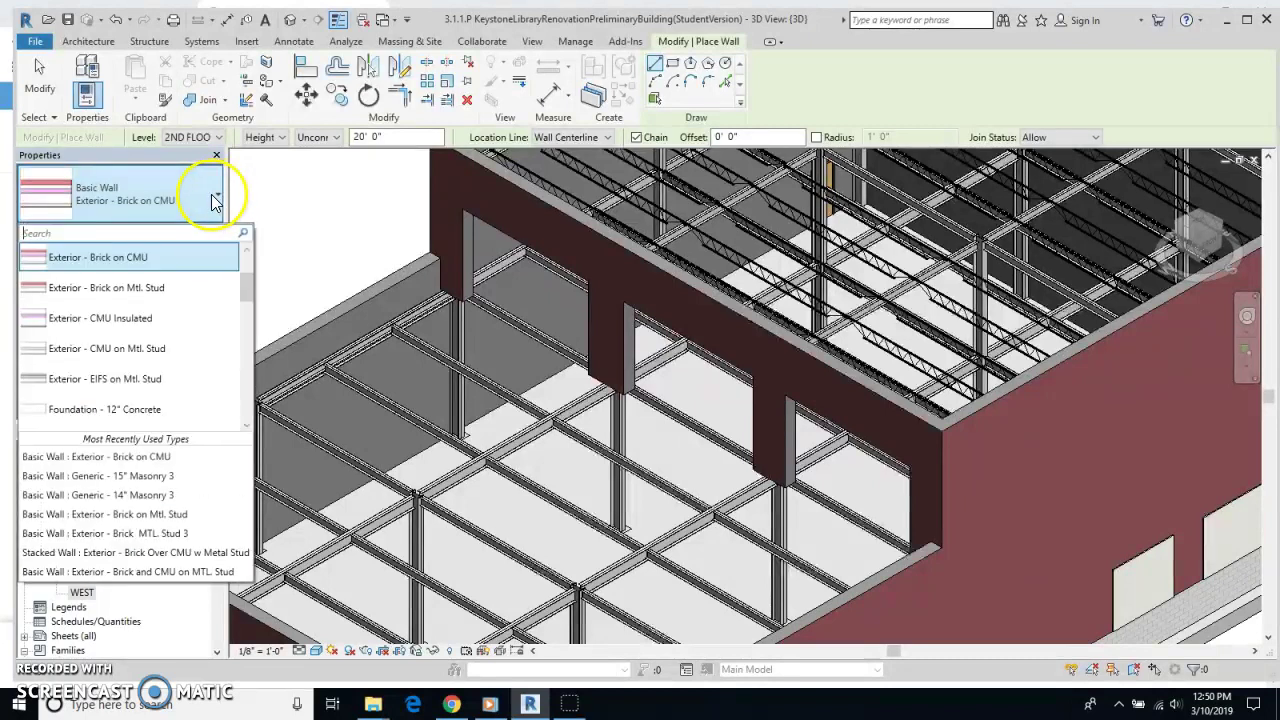
pyautogui.moveTo(246, 290); pyautogui.dragTo(249, 417)
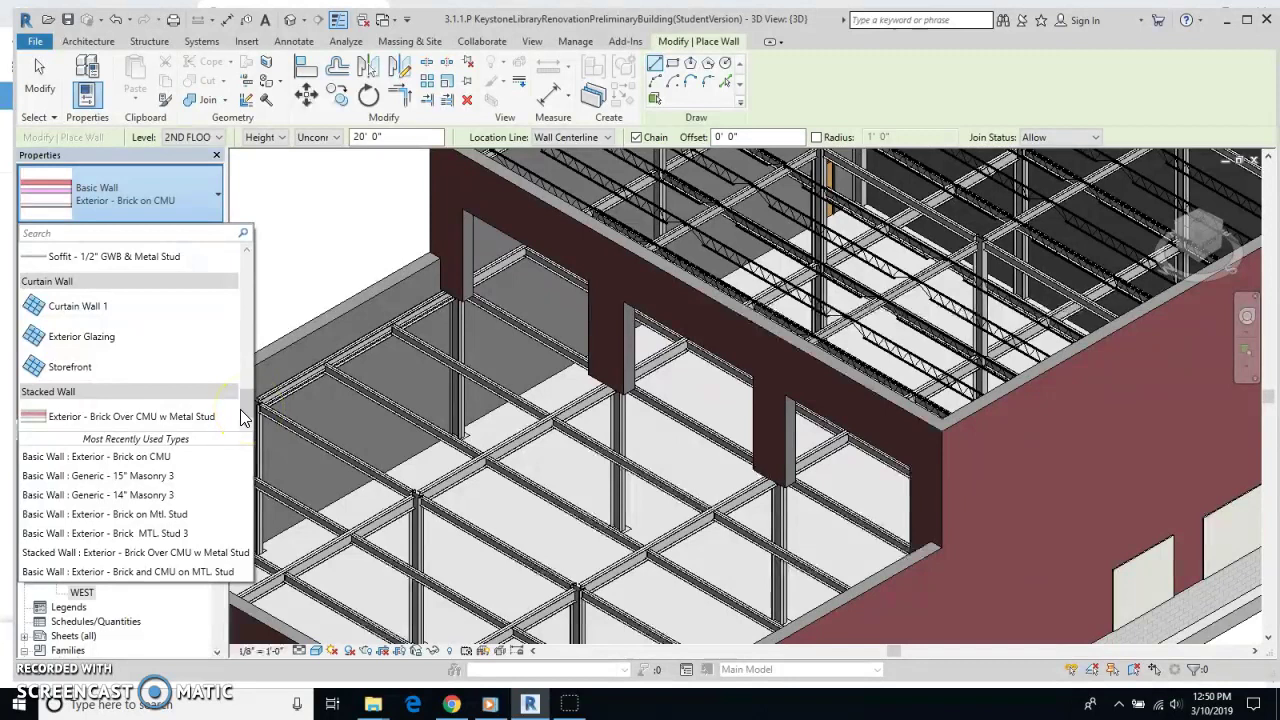
pyautogui.click(128, 310)
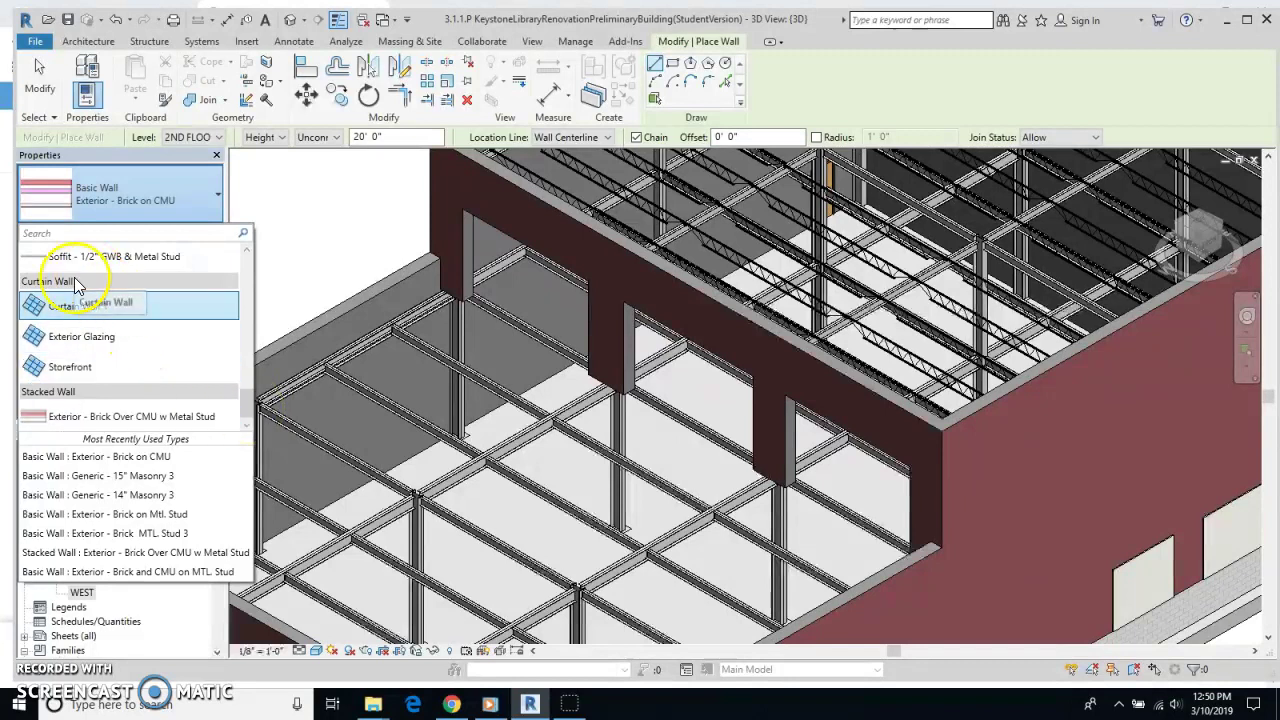
pyautogui.click(72, 367)
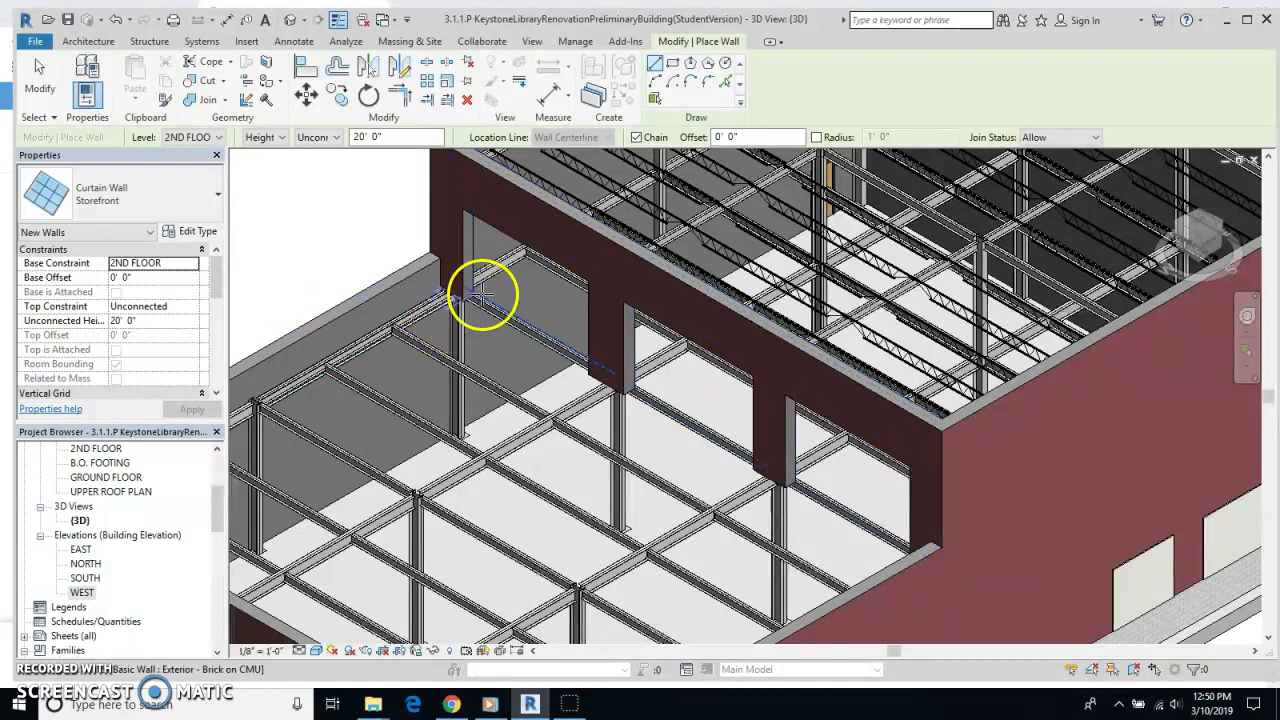
# Step: In the 2ND FLOOR plan, draw a Storefront curtain wall across the northernmost opening, between the midpoints of the brick wall ends
pyautogui.scroll(5, 495, 302)
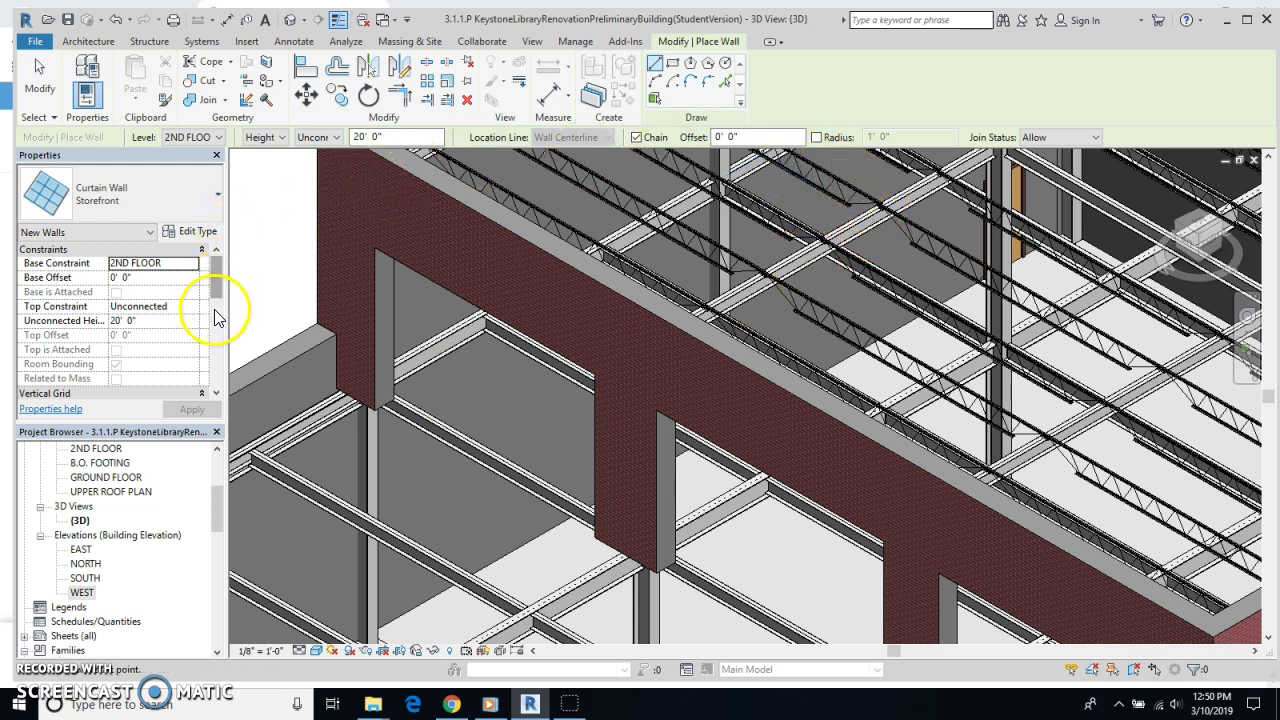
pyautogui.press('Escape')
pyautogui.press('Escape')
pyautogui.moveTo(220, 505); pyautogui.dragTo(214, 443)
pyautogui.doubleClick(97, 477)
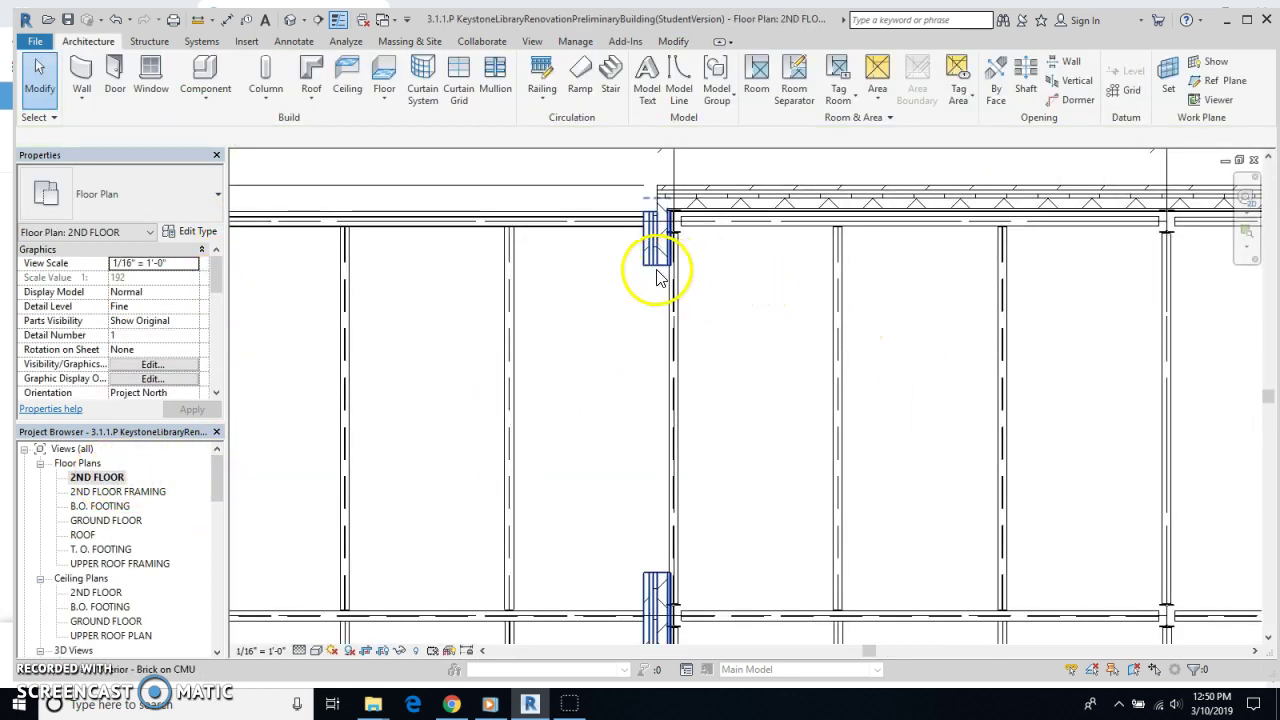
pyautogui.click(81, 72)
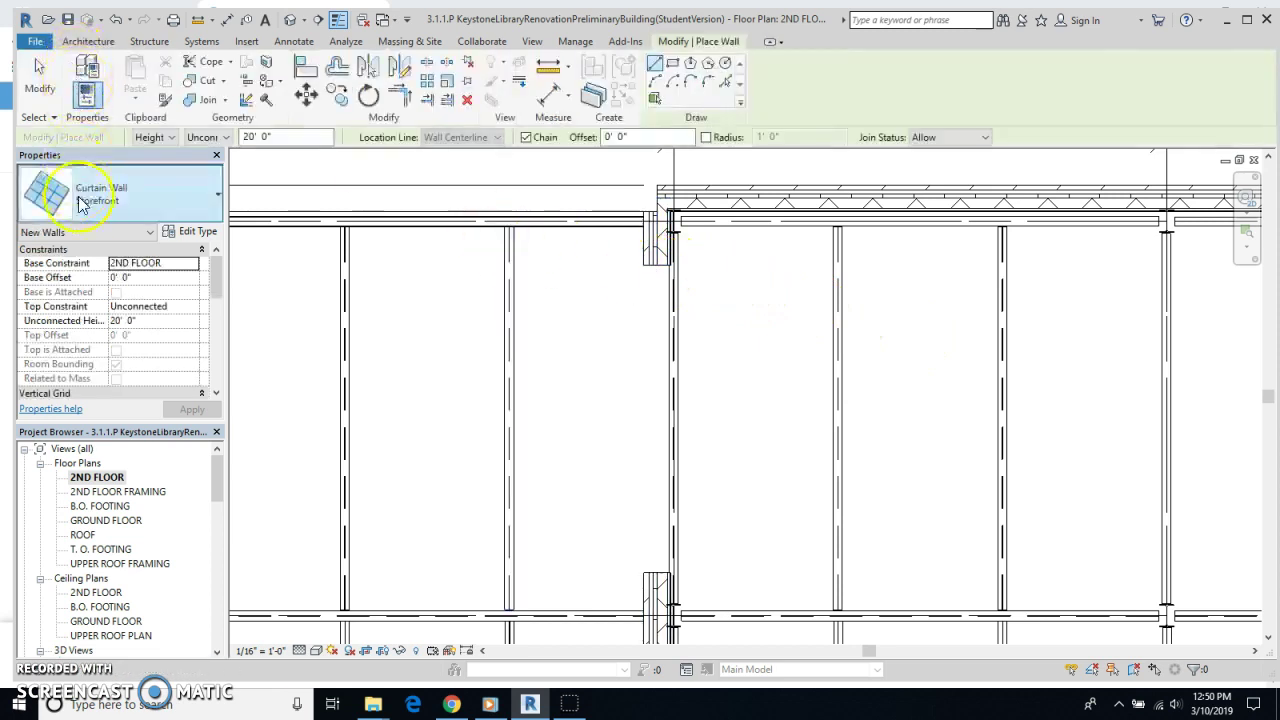
pyautogui.click(656, 266)
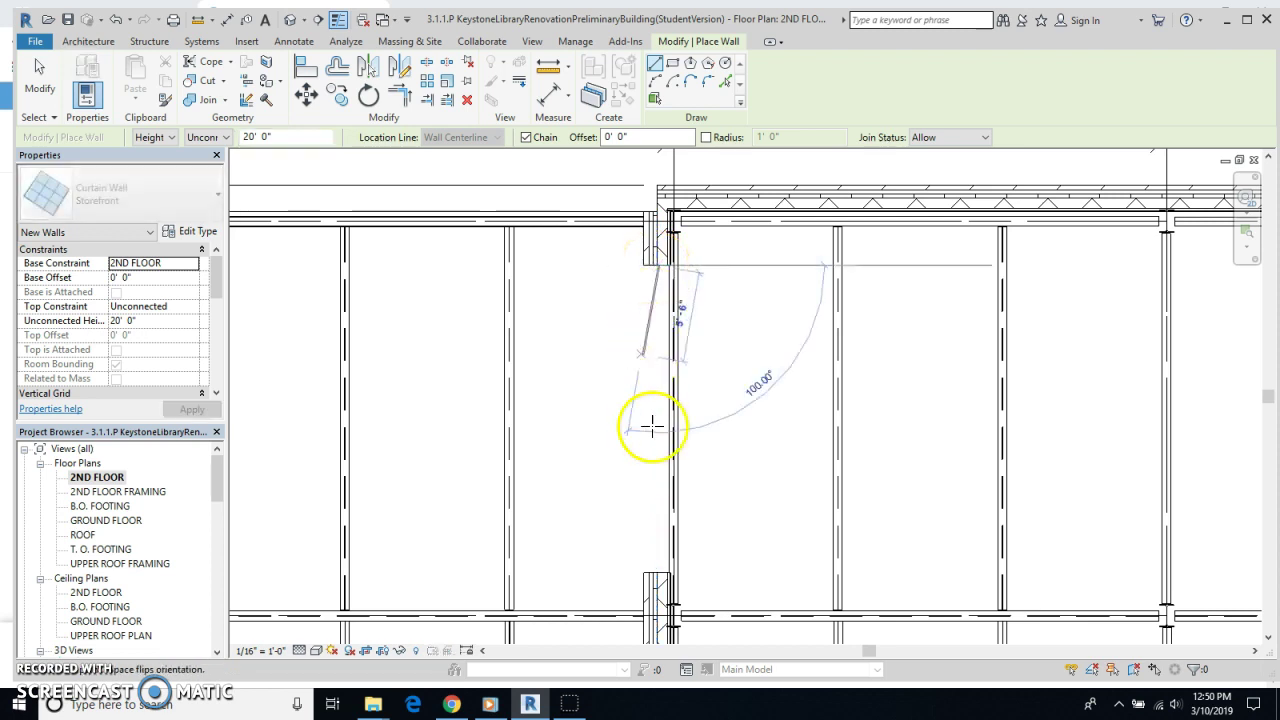
pyautogui.click(656, 572)
pyautogui.press('Escape')
# Step: Draw a second Storefront curtain wall across the southernmost opening of the same brick wall
pyautogui.scroll(-3, 758, 475)
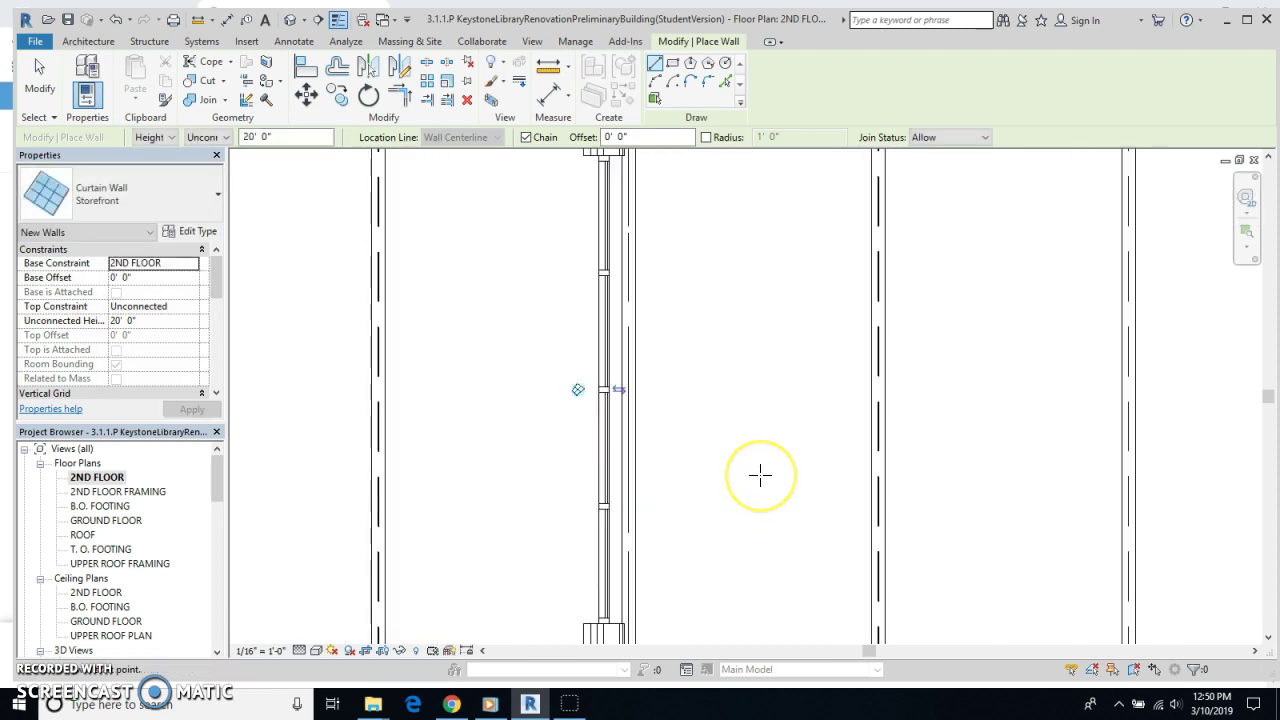
pyautogui.scroll(1, 754, 560)
pyautogui.moveTo(784, 646); pyautogui.dragTo(706, 466, button='middle')
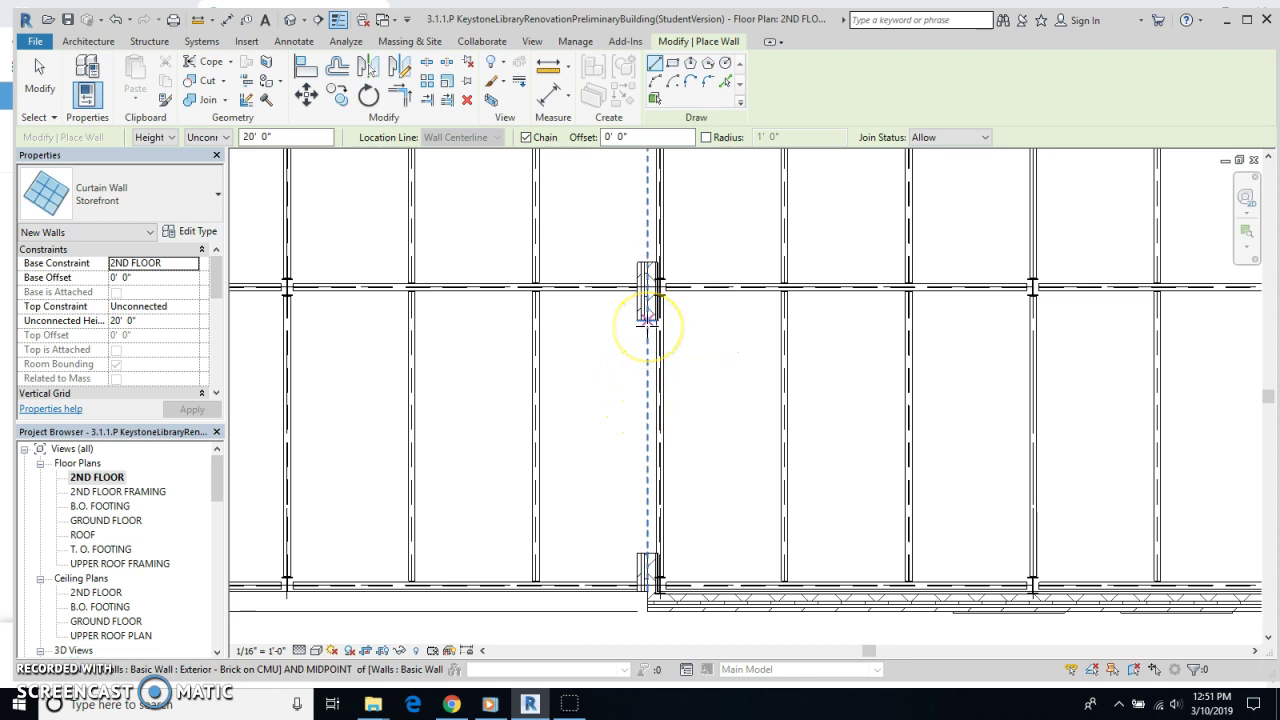
pyautogui.click(647, 320)
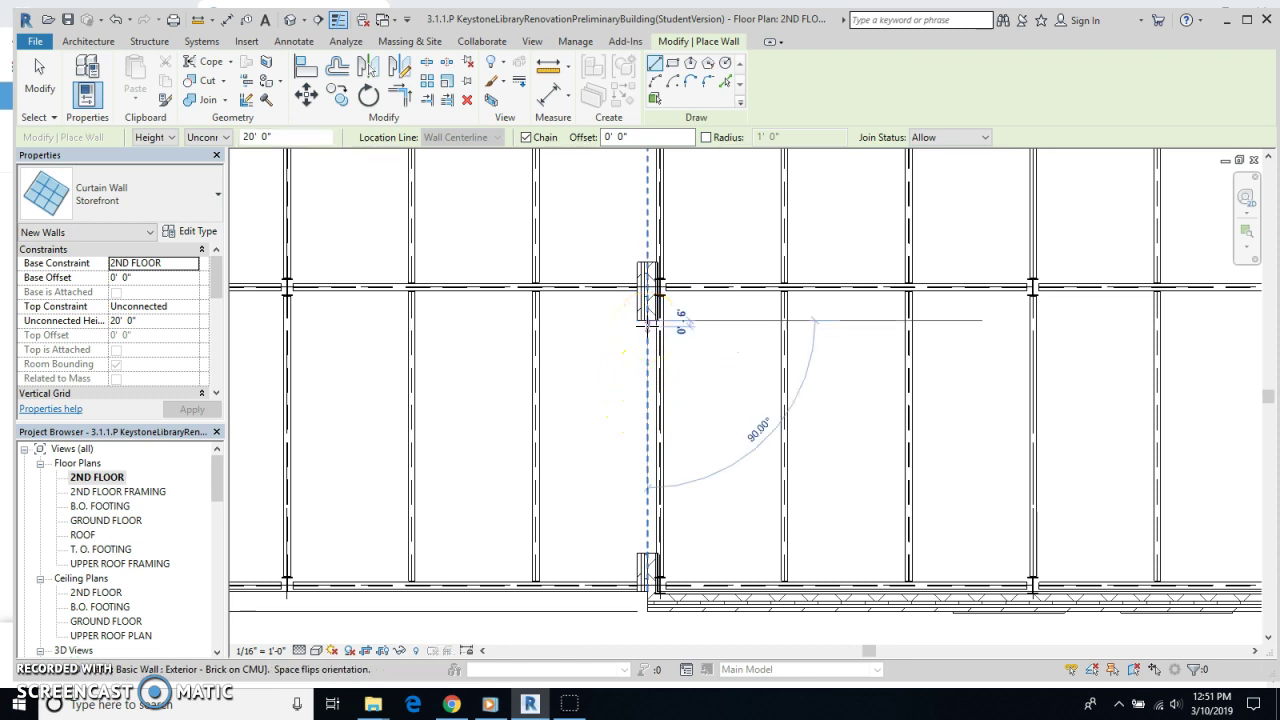
pyautogui.click(648, 553)
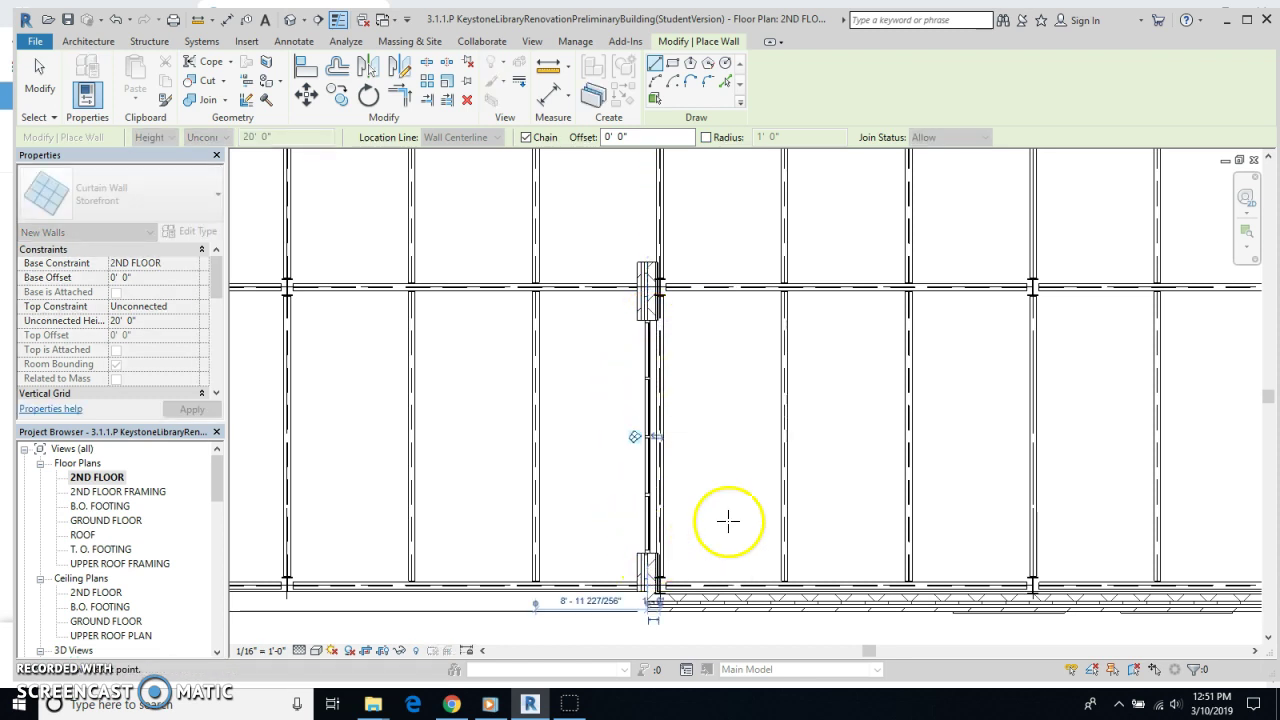
pyautogui.press('Escape')
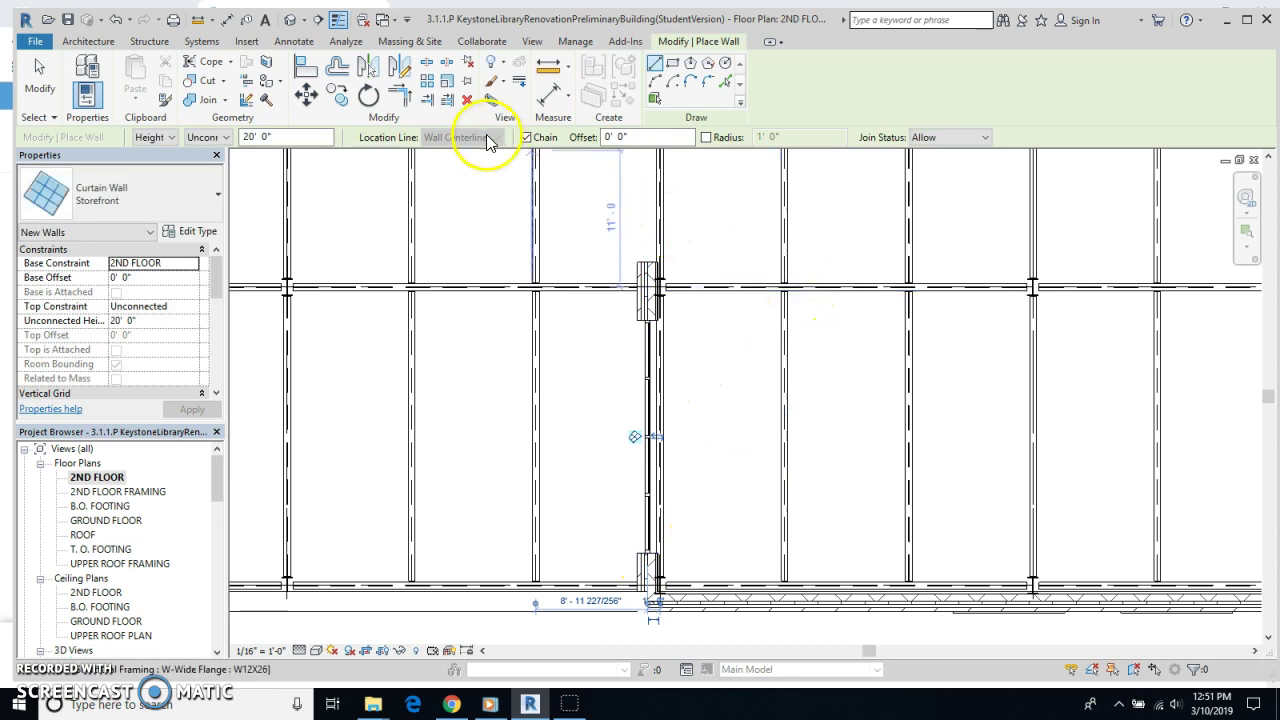
# Step: View the placed storefronts in the 3D view and change the type for new walls to Curtain Wall 1
pyautogui.click(288, 24)
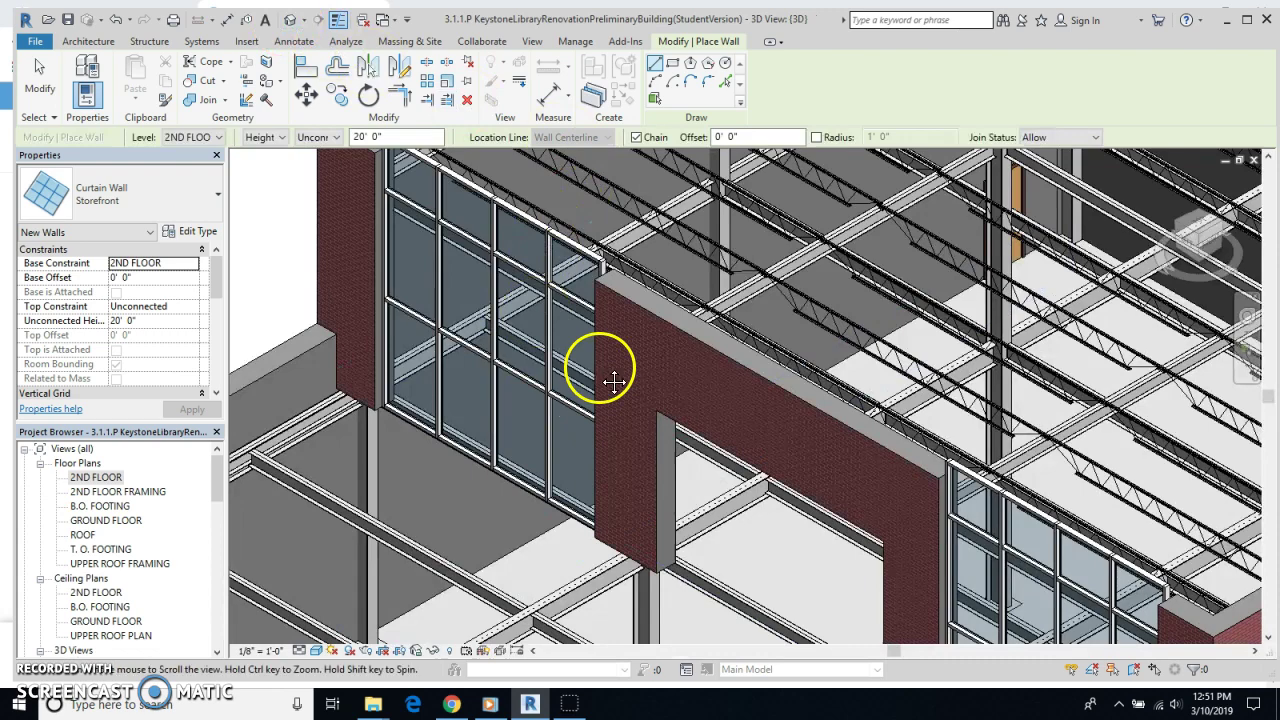
pyautogui.moveTo(613, 380); pyautogui.dragTo(515, 200, button='middle')
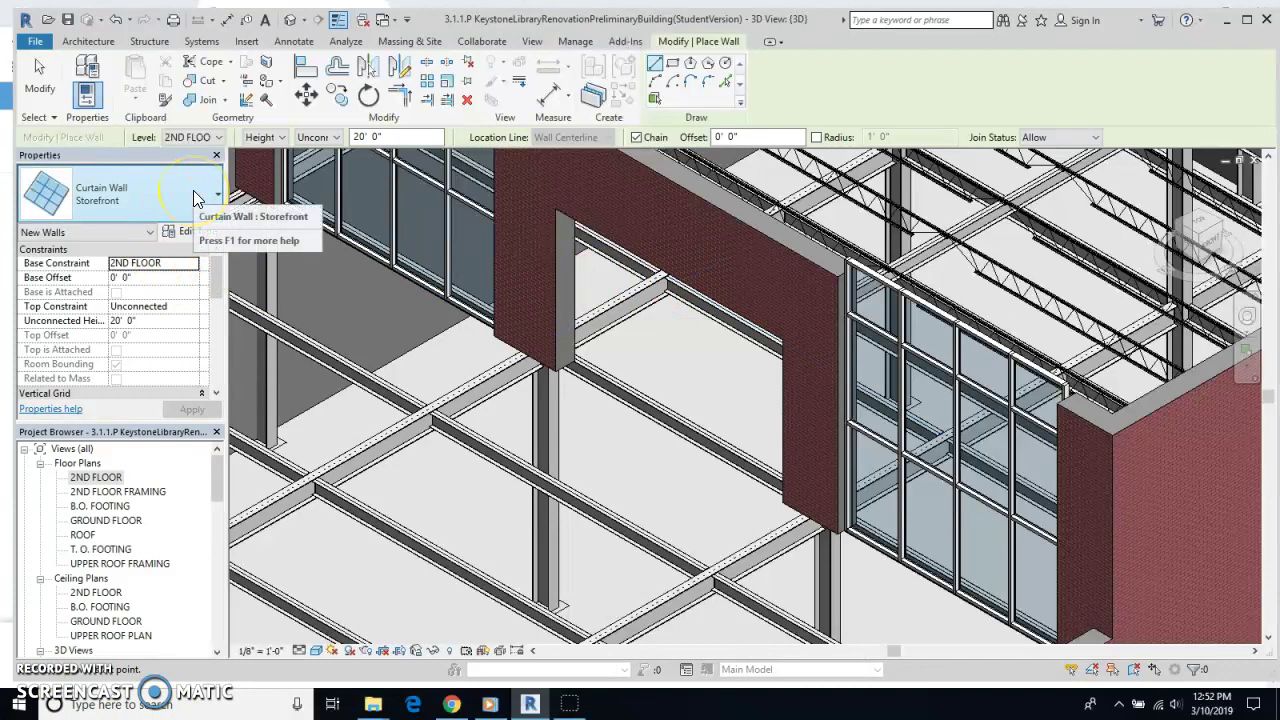
pyautogui.click(218, 197)
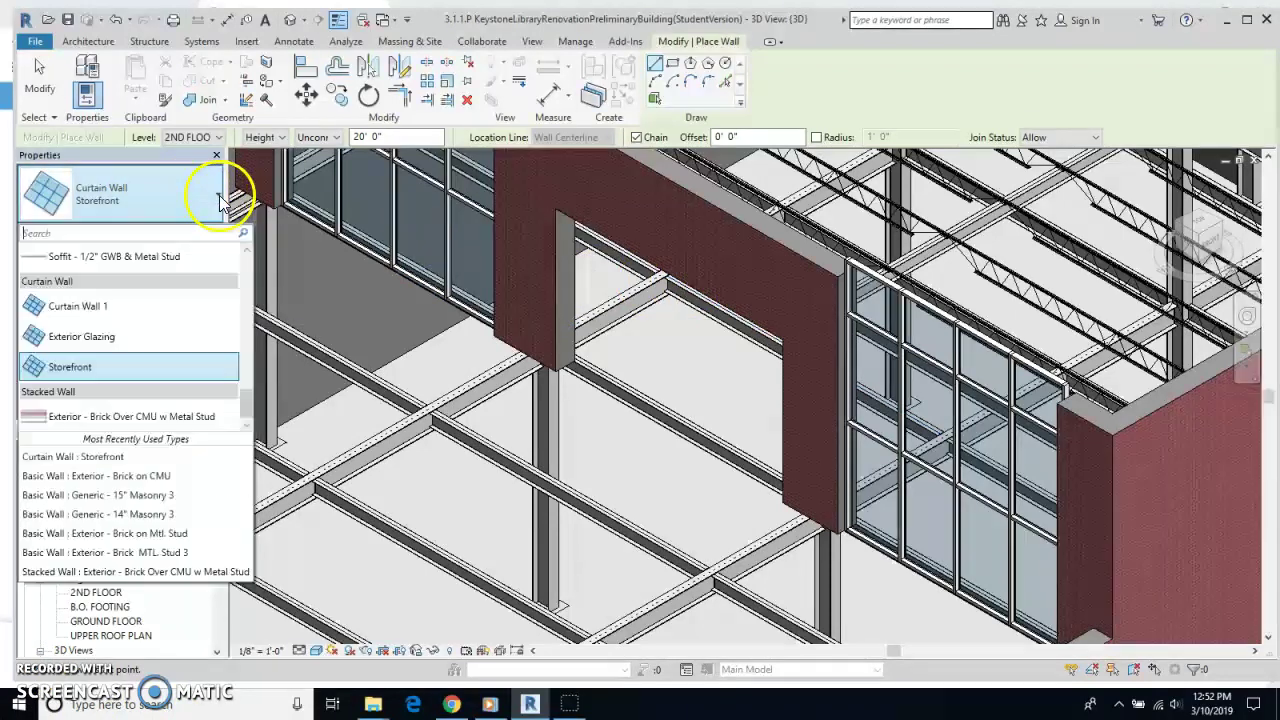
pyautogui.click(108, 308)
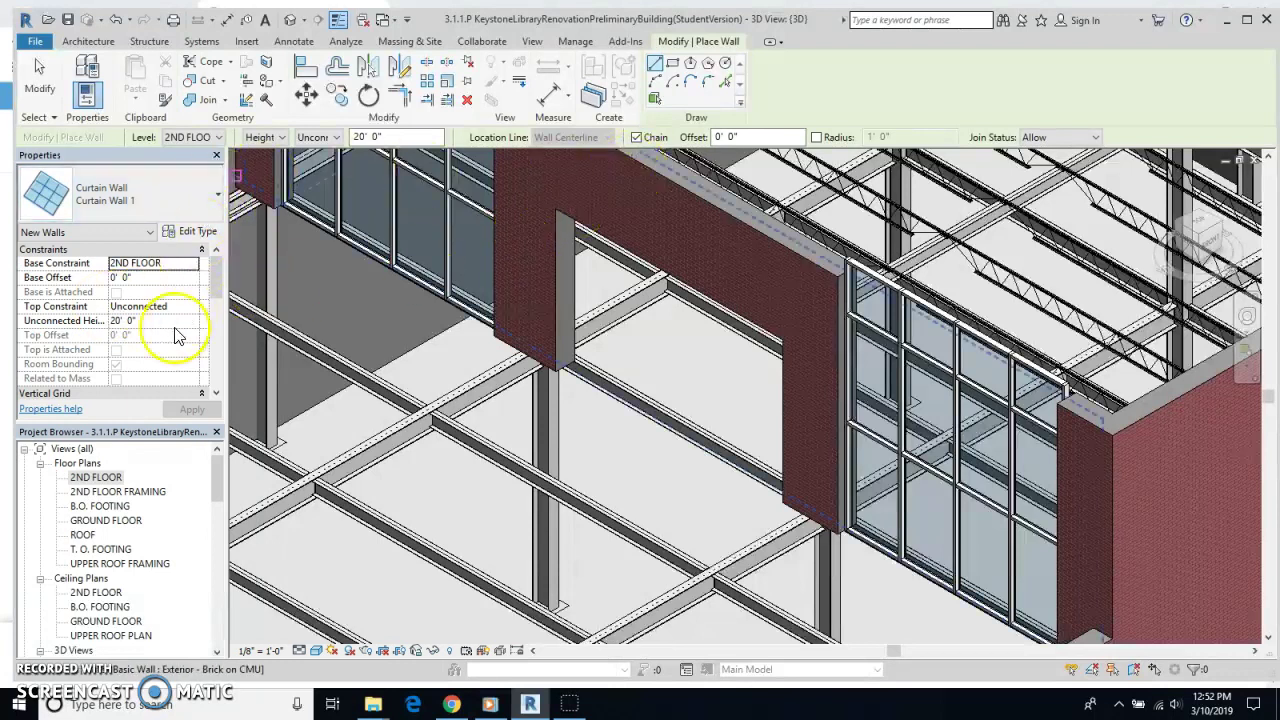
# Step: In the 2ND FLOOR plan, draw a Curtain Wall 1 segment about 20' long across the middle opening of the brick wall
pyautogui.doubleClick(118, 472)
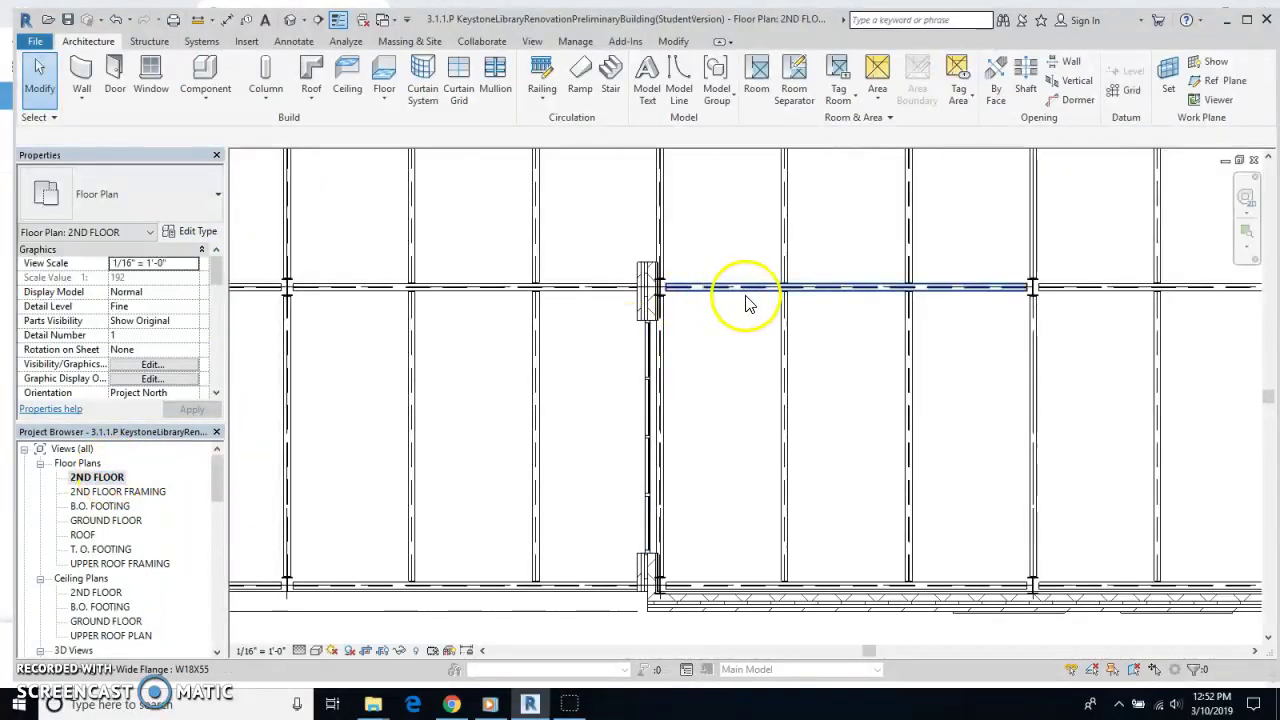
pyautogui.scroll(2, 654, 591)
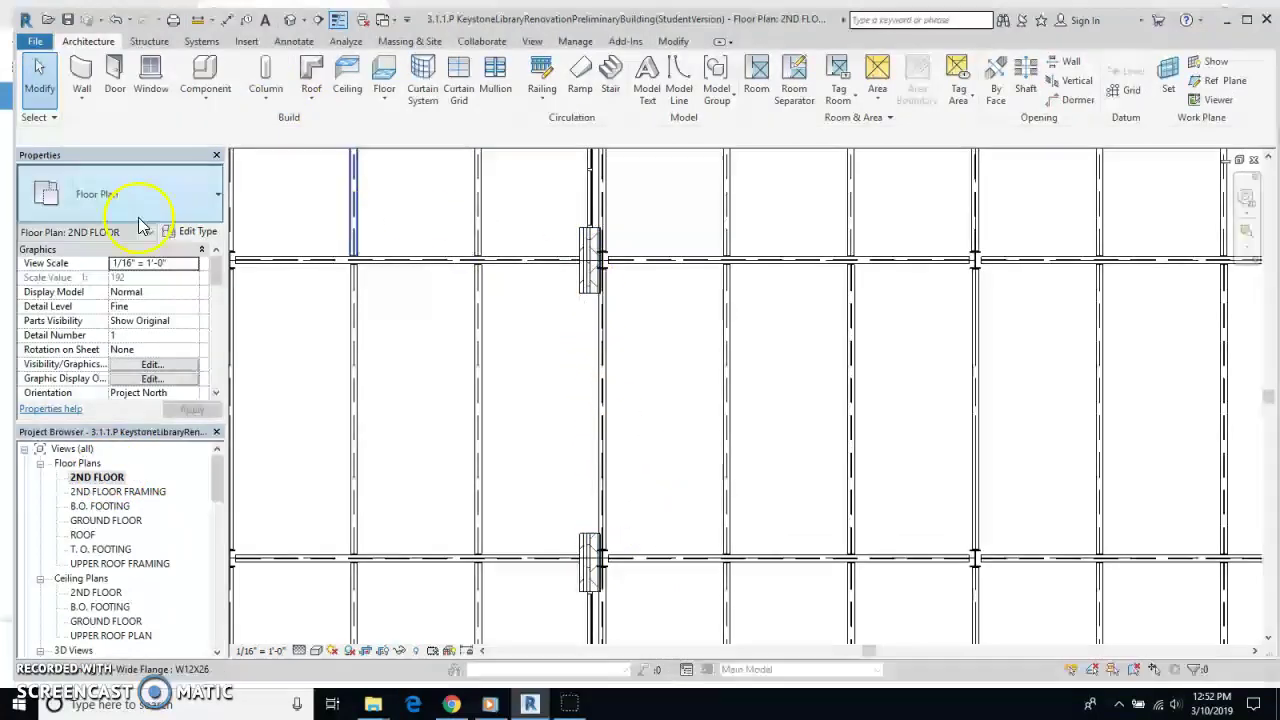
pyautogui.click(216, 198)
pyautogui.click(218, 194)
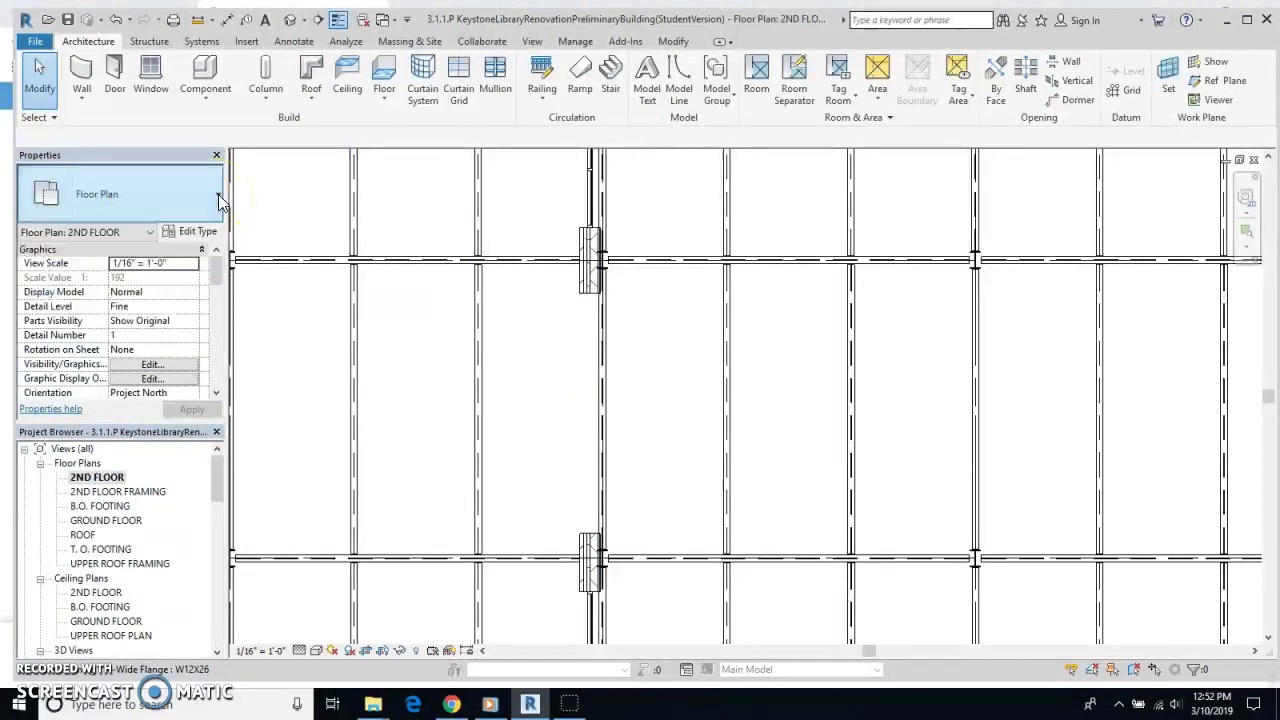
pyautogui.click(82, 72)
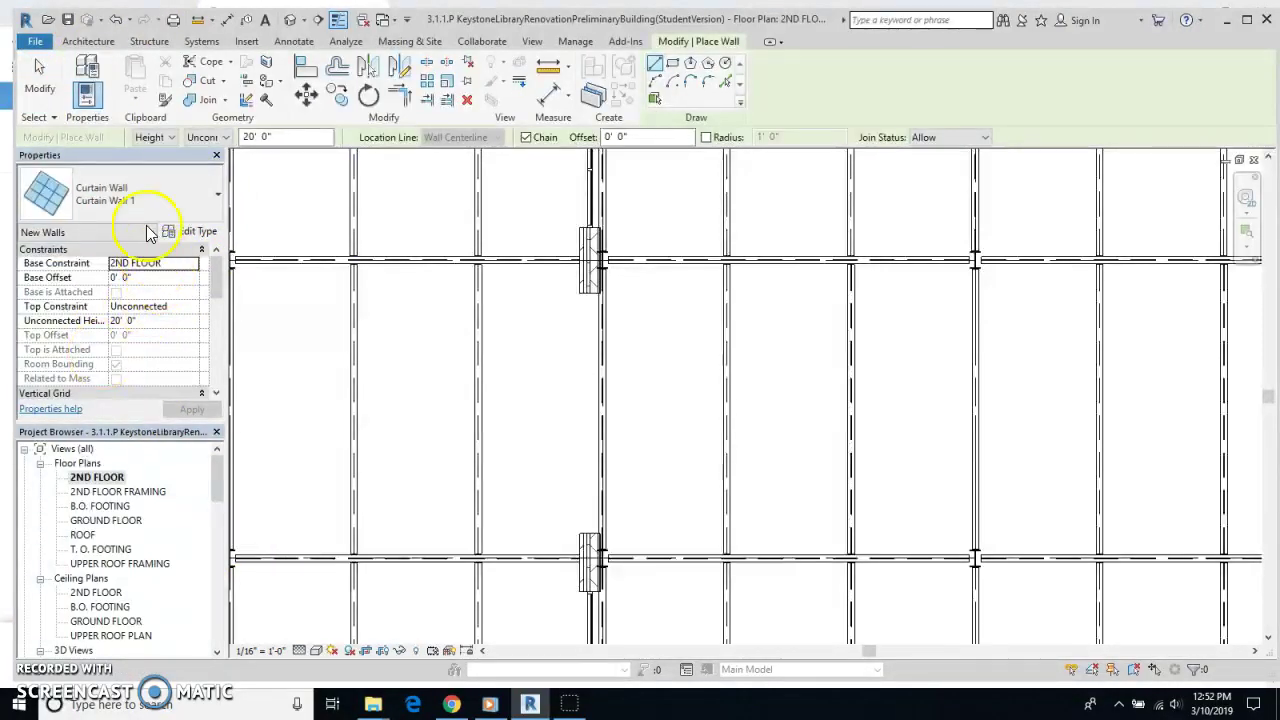
pyautogui.click(590, 293)
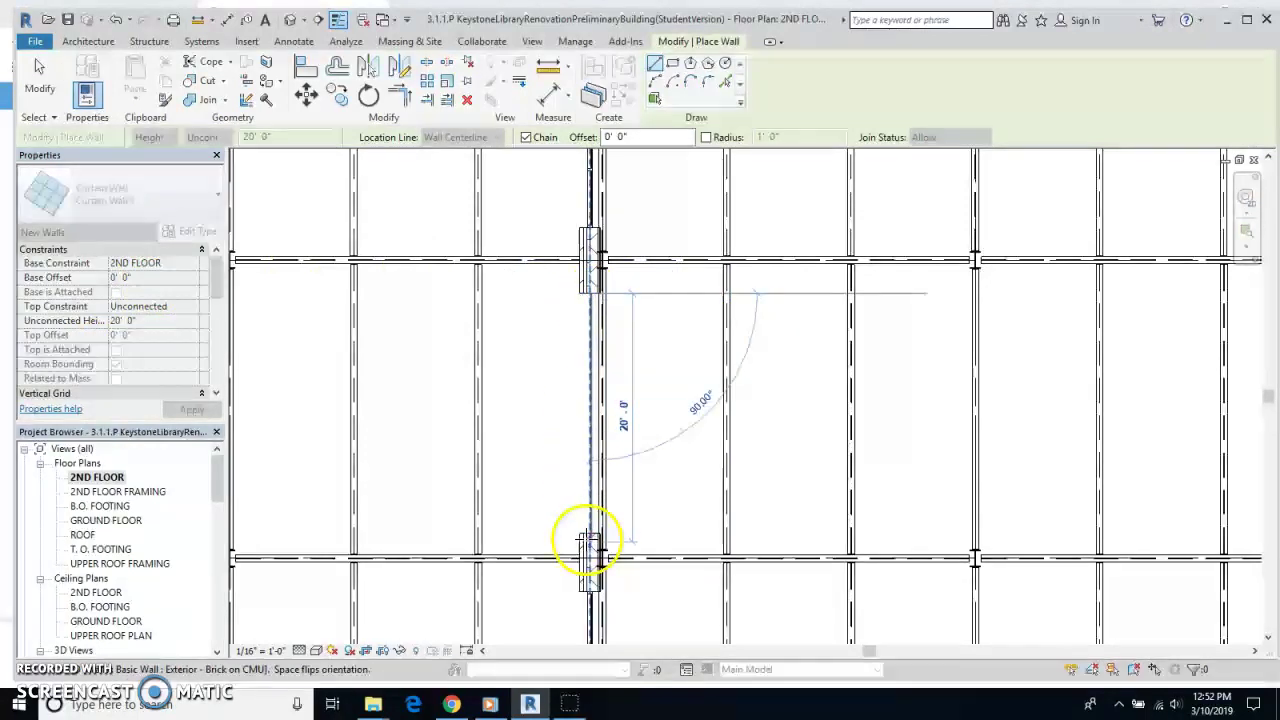
pyautogui.click(585, 545)
pyautogui.press('Escape')
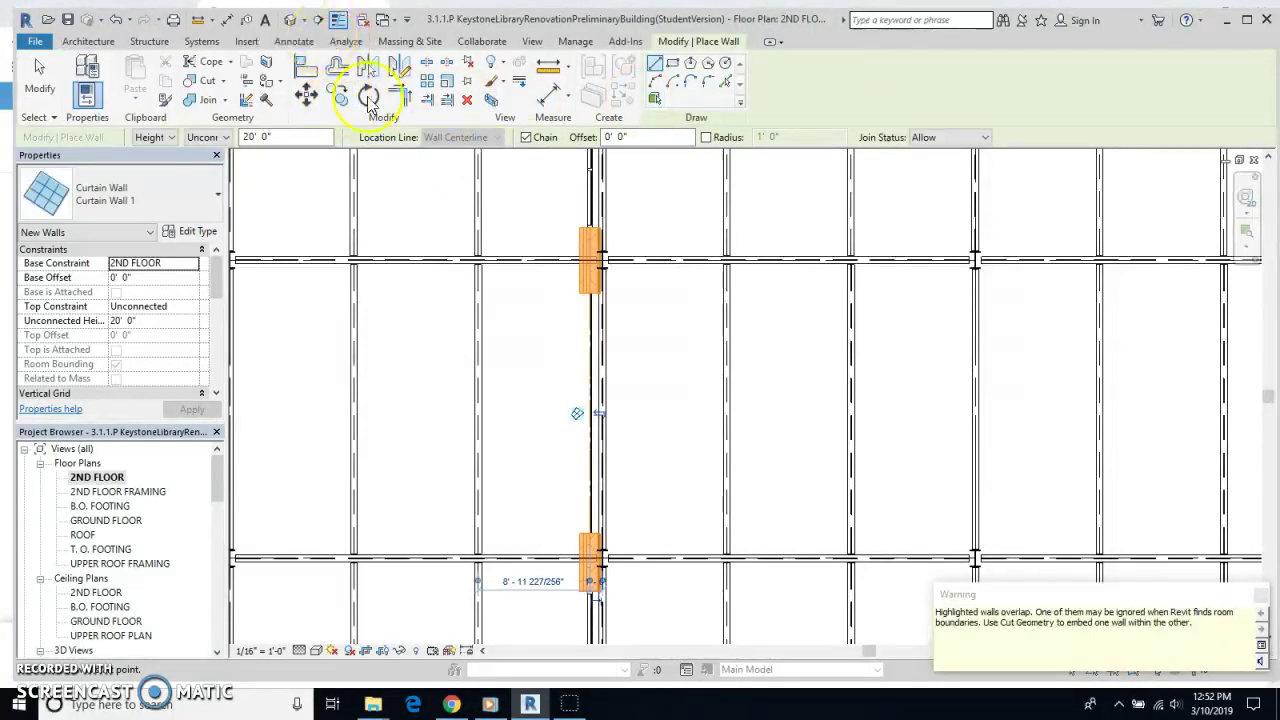
# Step: In the 3D view, lower the top edge of the middle Curtain Wall 1 to a height of about 9' 2"
pyautogui.click(291, 21)
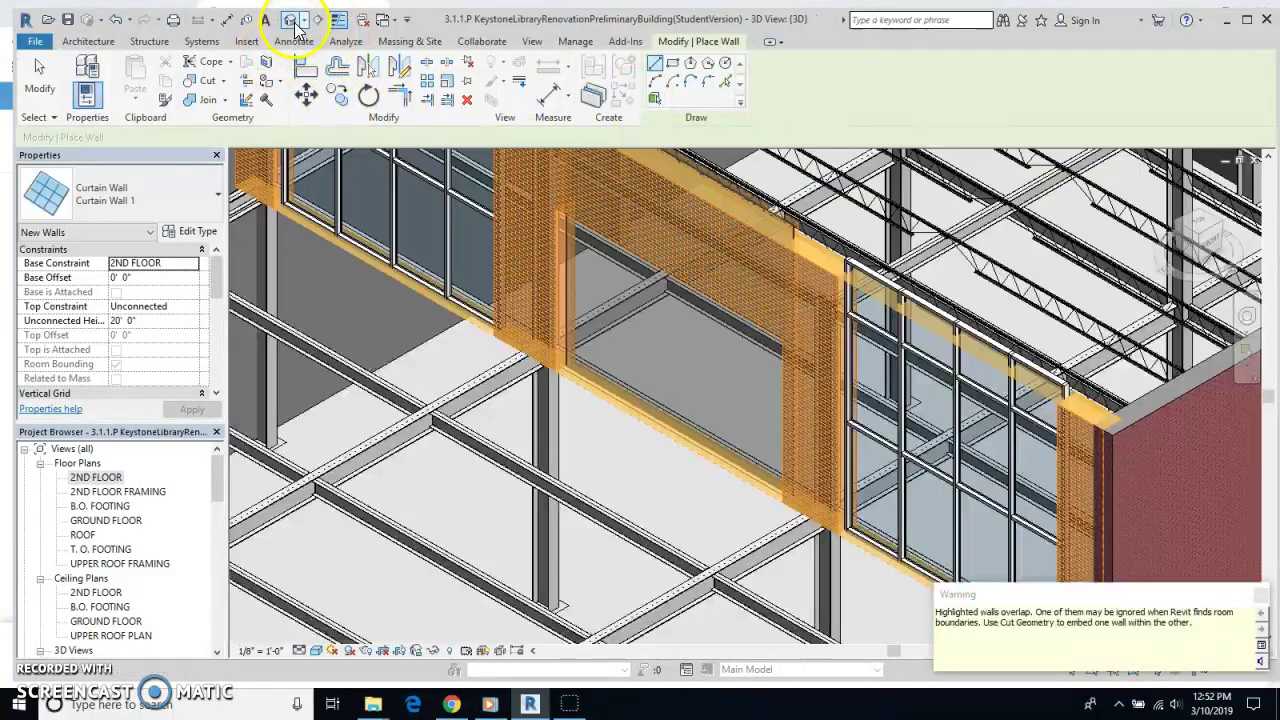
pyautogui.moveTo(737, 408); pyautogui.dragTo(732, 566, button='middle')
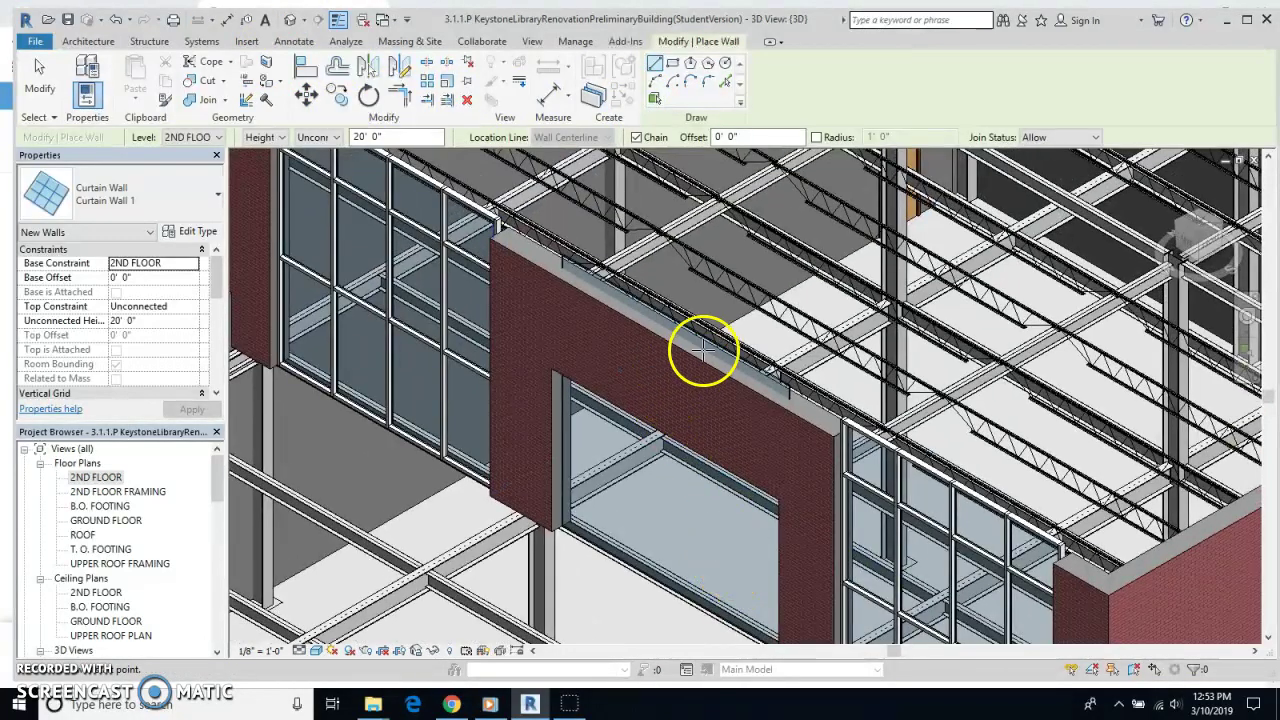
pyautogui.scroll(5, 695, 340)
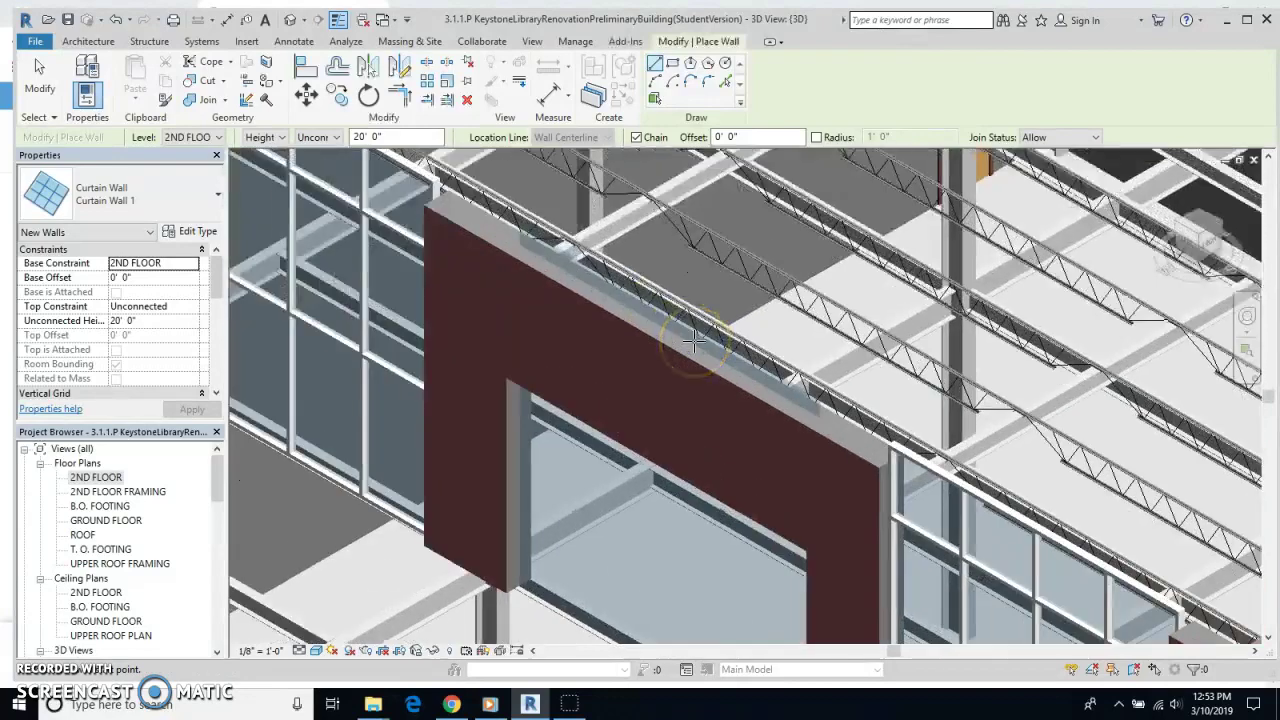
pyautogui.scroll(-2, 675, 390)
pyautogui.scroll(3, 337, 277)
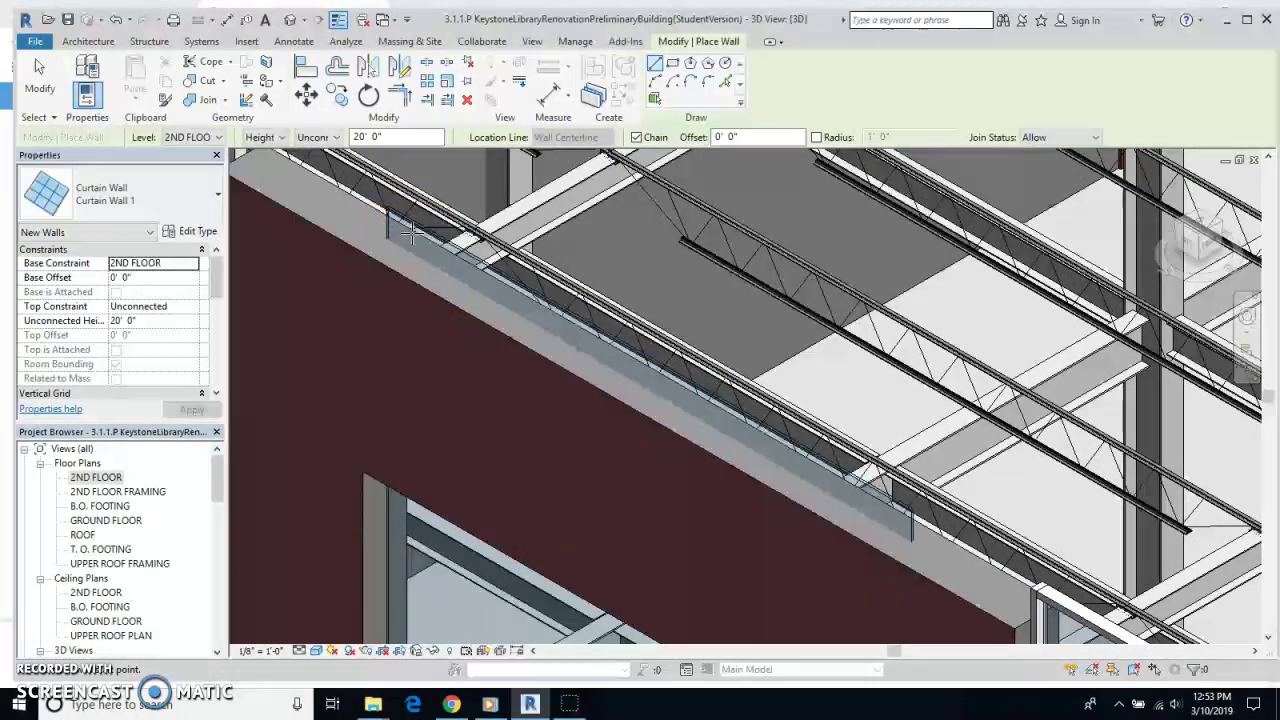
pyautogui.press('Escape')
pyautogui.press('Escape')
pyautogui.click(396, 252)
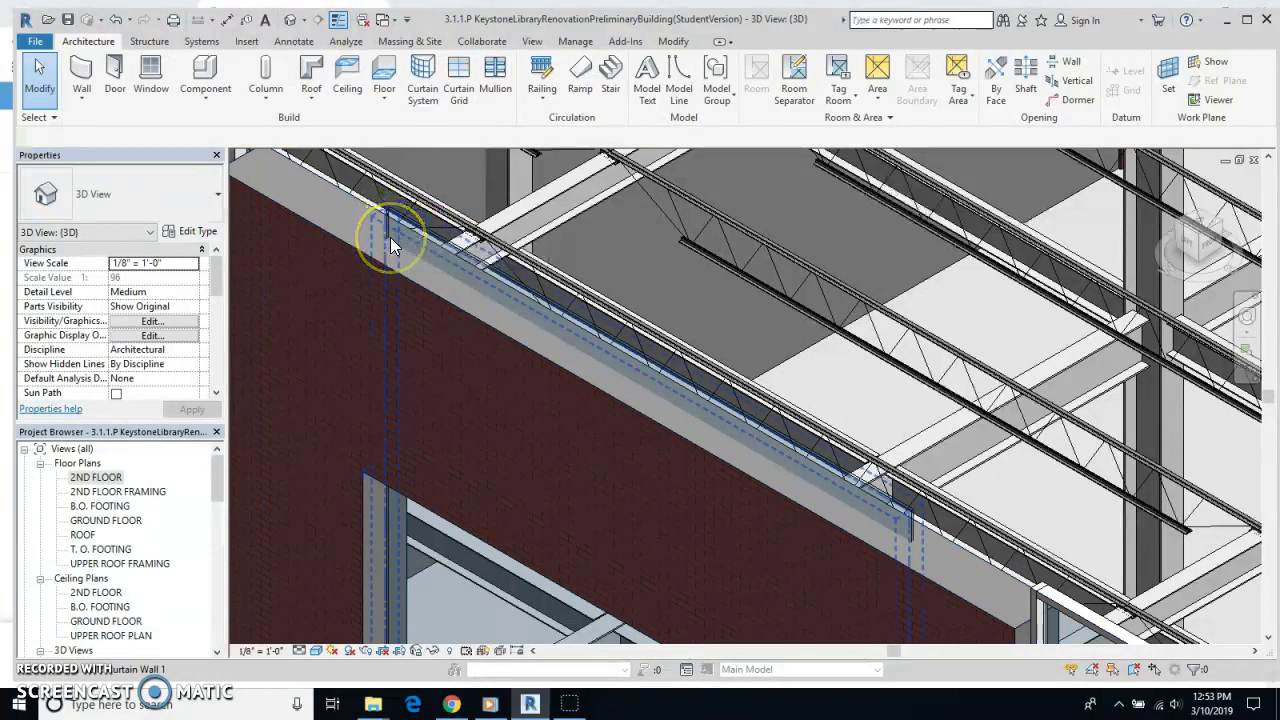
pyautogui.click(391, 243)
pyautogui.moveTo(571, 429); pyautogui.dragTo(688, 220, button='middle')
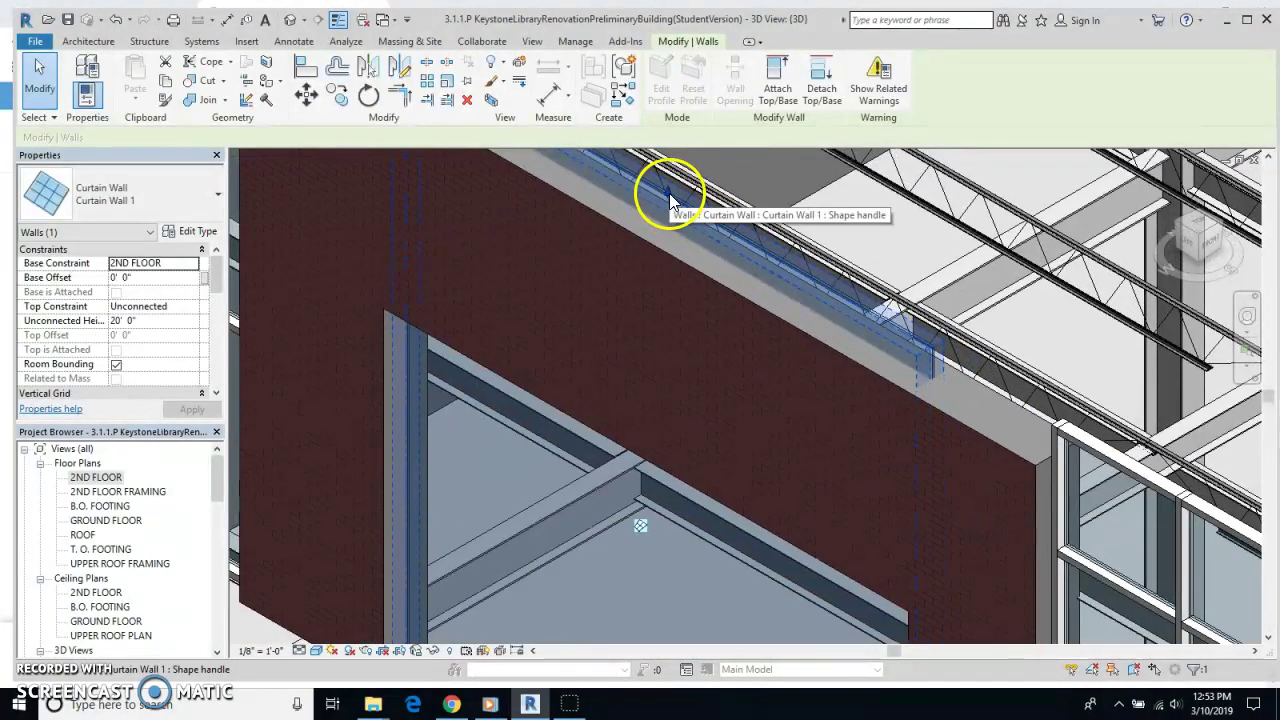
pyautogui.moveTo(670, 200); pyautogui.dragTo(649, 537)
pyautogui.scroll(-3, 729, 430)
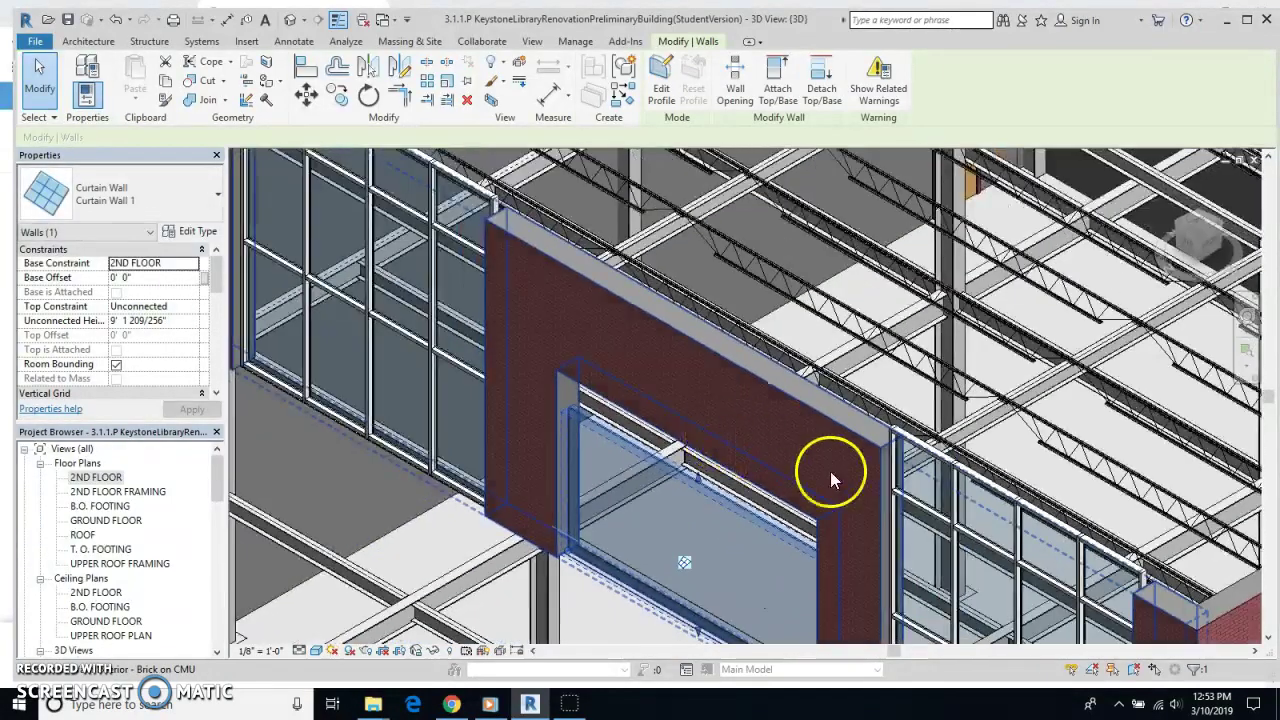
# Step: Lower the top edge of the southernmost Storefront curtain wall to a height of about 8' 10"
pyautogui.keyDown('shift'); pyautogui.moveTo(1023, 508); pyautogui.dragTo(776, 345, button='middle'); pyautogui.keyUp('shift')
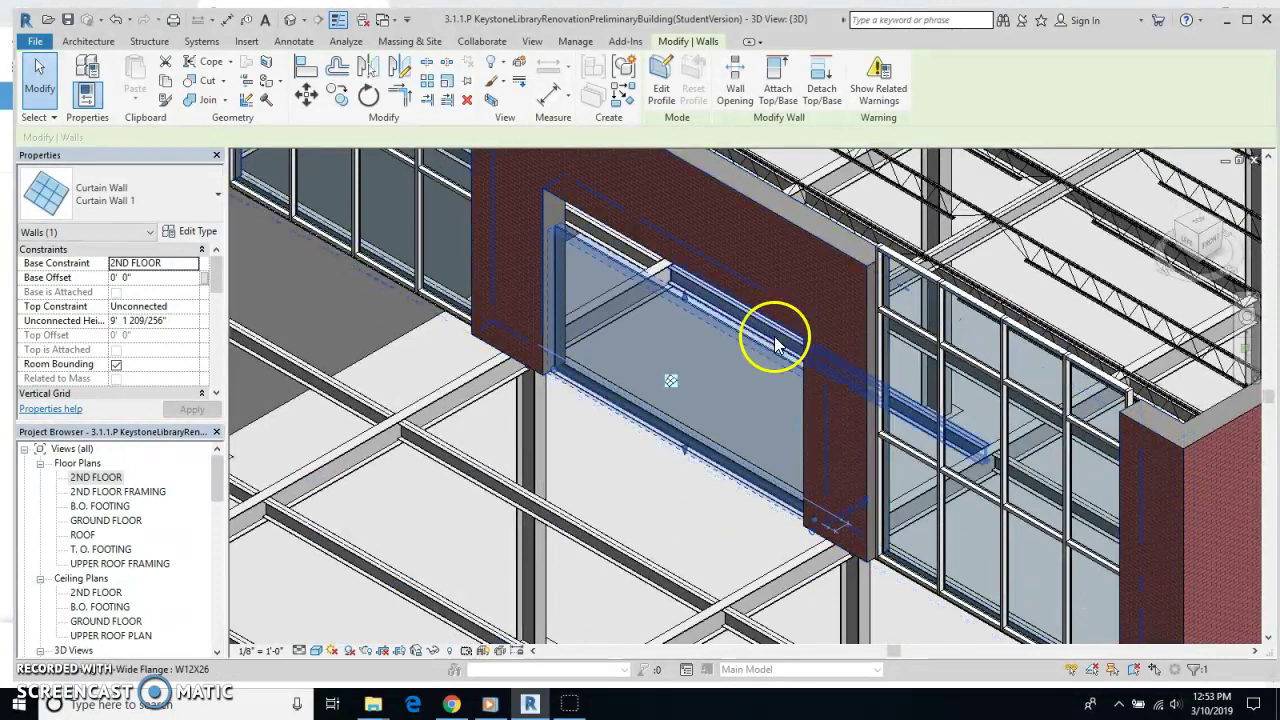
pyautogui.click(1022, 338)
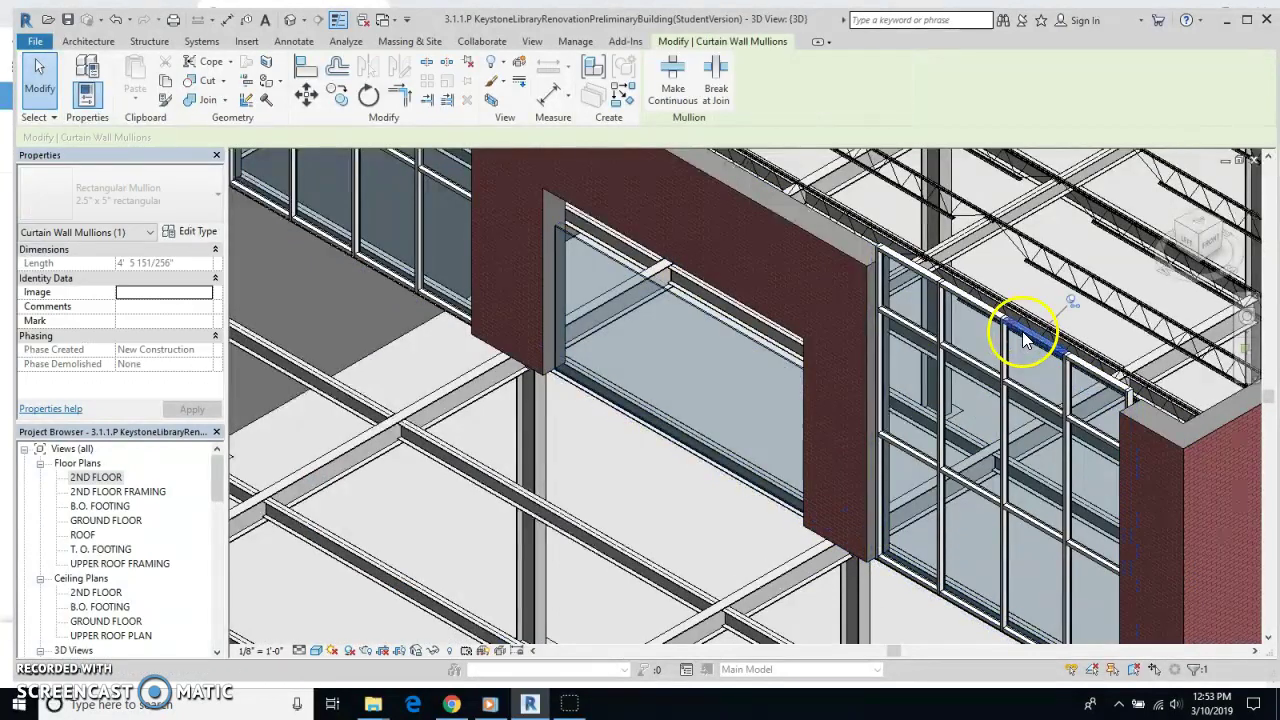
pyautogui.press('Escape')
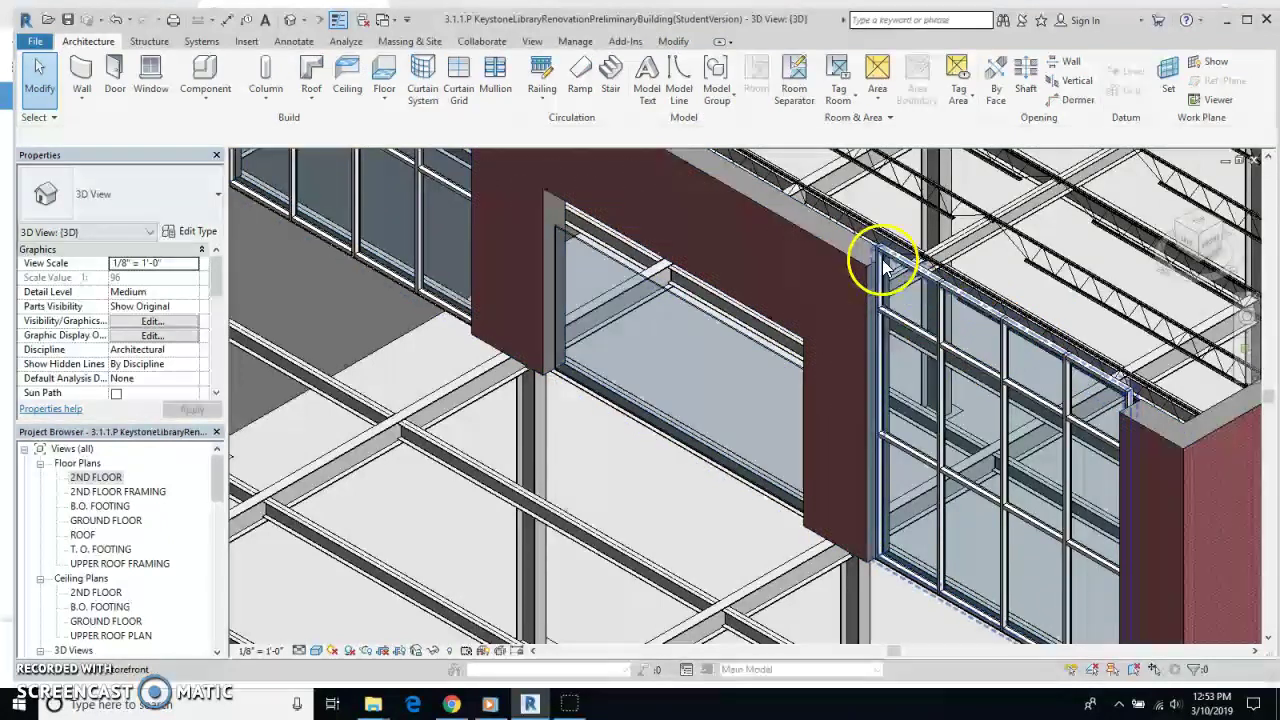
pyautogui.click(887, 263)
pyautogui.click(1004, 322)
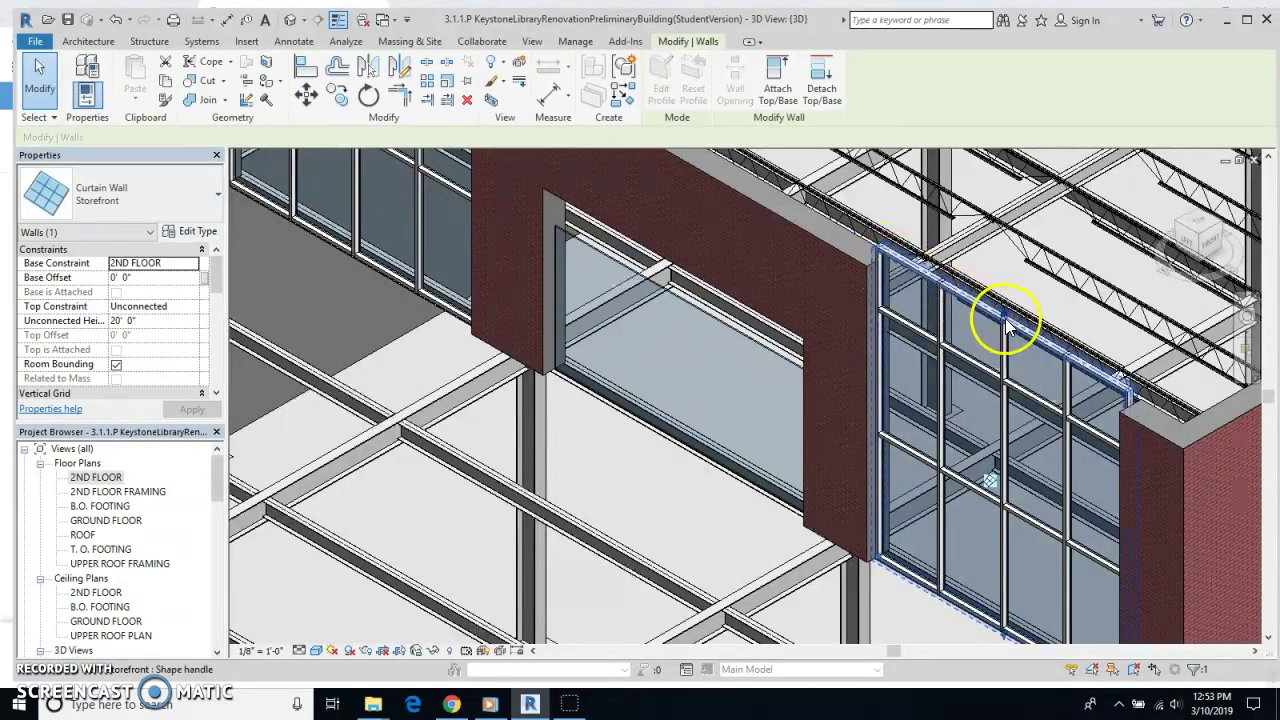
pyautogui.moveTo(1004, 322); pyautogui.dragTo(1000, 505)
pyautogui.press('Escape')
# Step: Lower the top edge of the northernmost Storefront curtain wall to a height of about 8' 6"
pyautogui.scroll(-3, 706, 362)
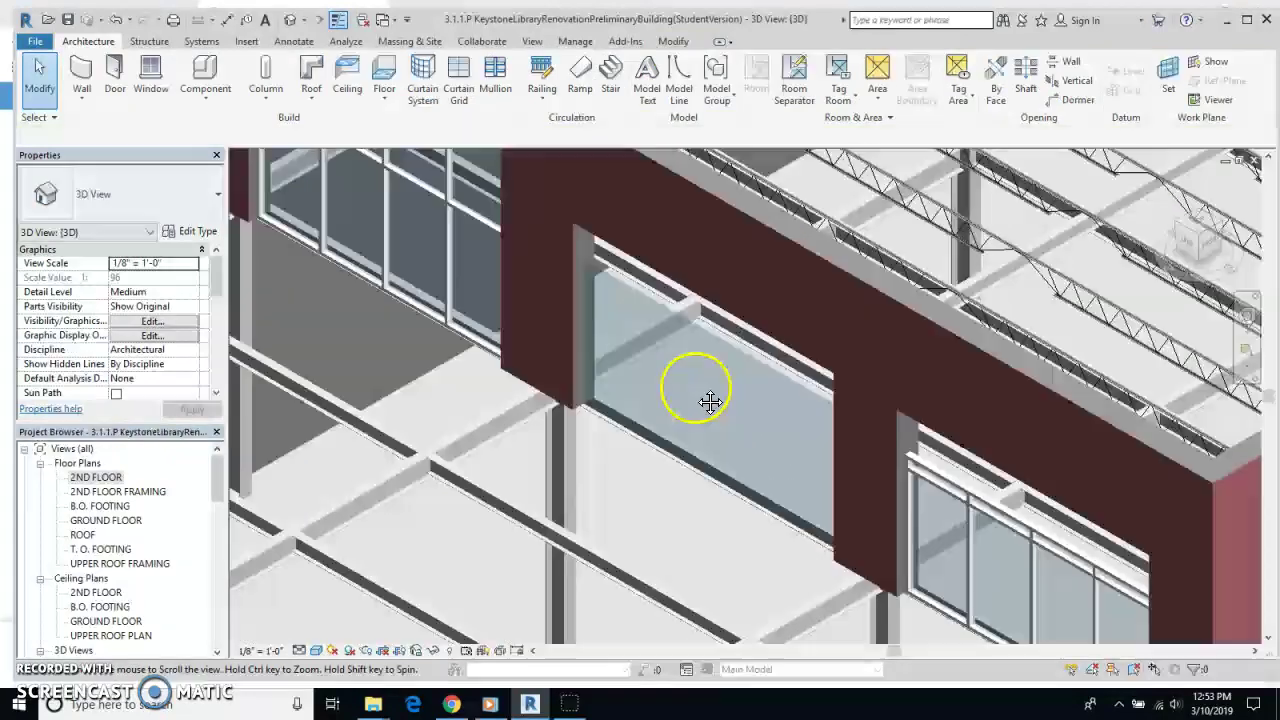
pyautogui.scroll(4, 966, 551)
pyautogui.scroll(-4, 914, 509)
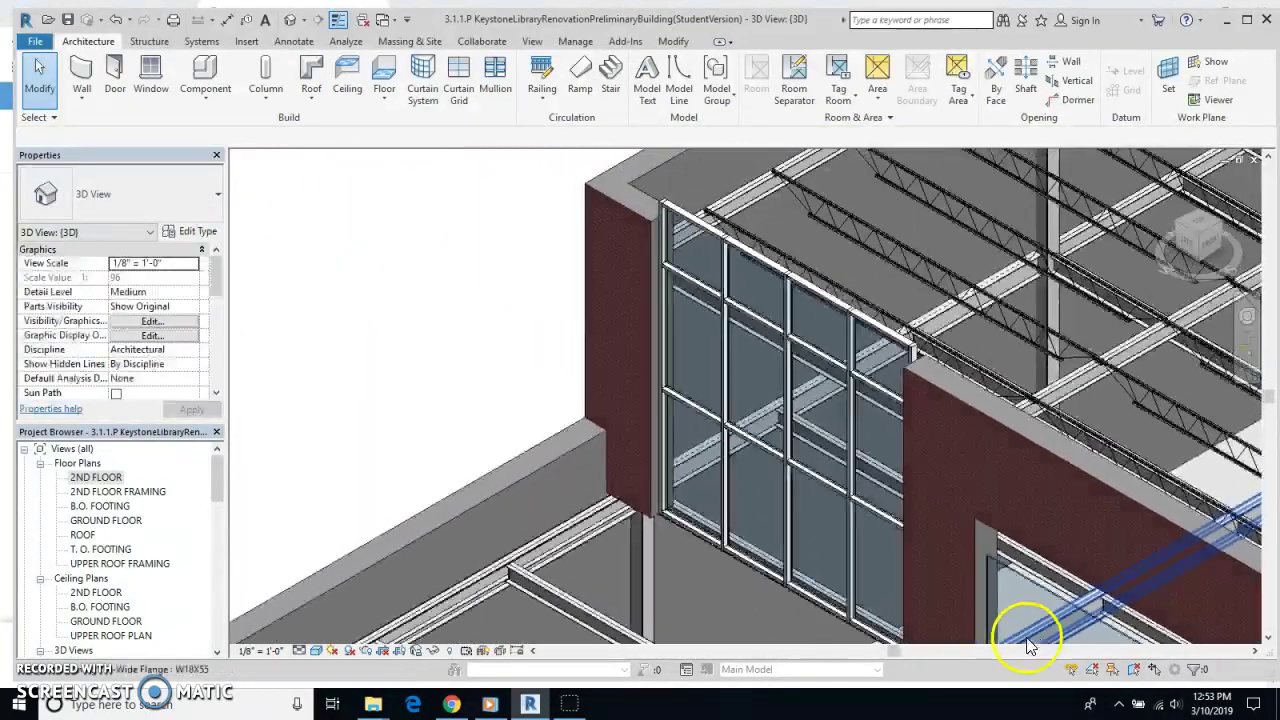
pyautogui.scroll(4, 857, 391)
pyautogui.click(819, 298)
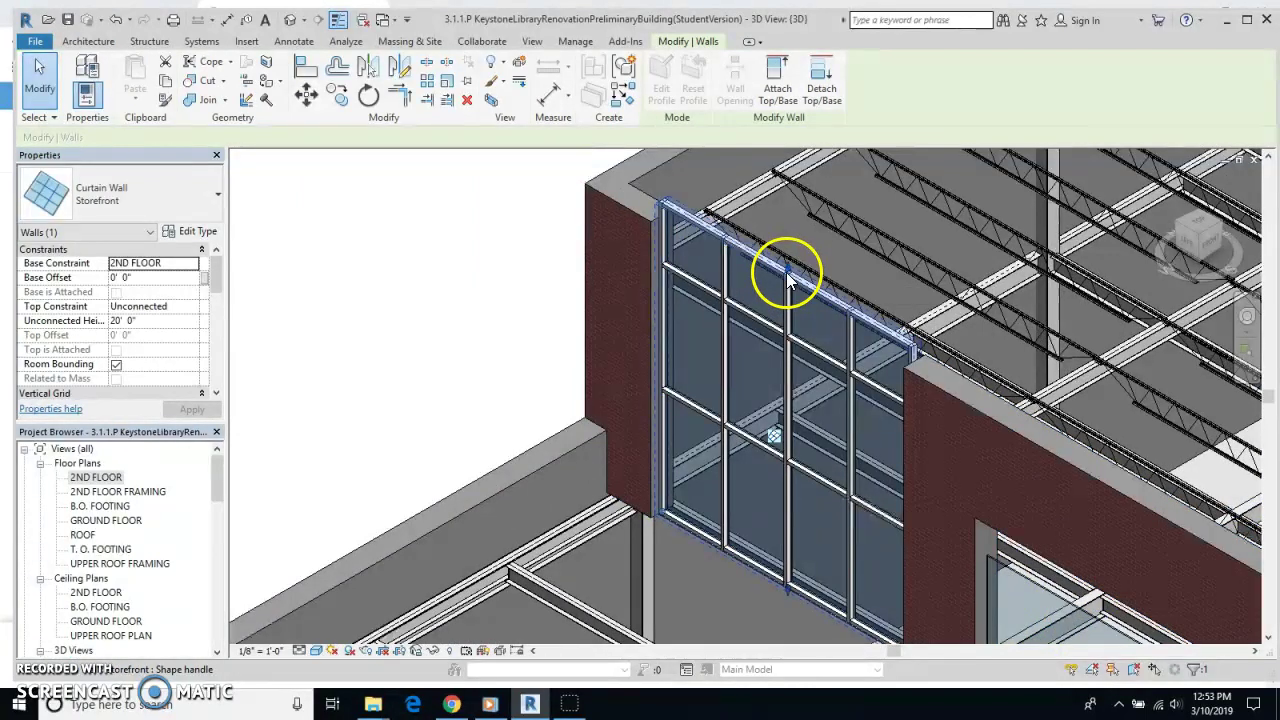
pyautogui.moveTo(786, 272); pyautogui.dragTo(795, 452)
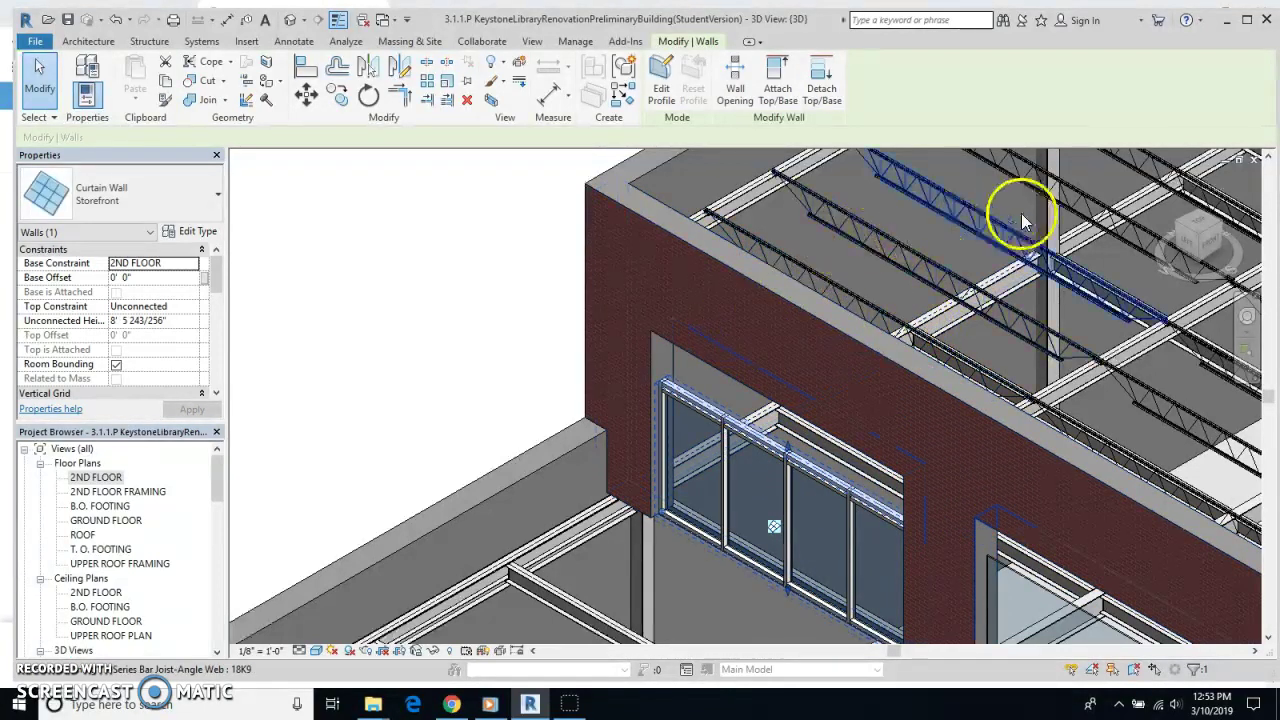
# Step: In the Left orientation, raise the northernmost Storefront's top edge to the head of its brick opening, at a height of about 12' 0"
pyautogui.click(1165, 277)
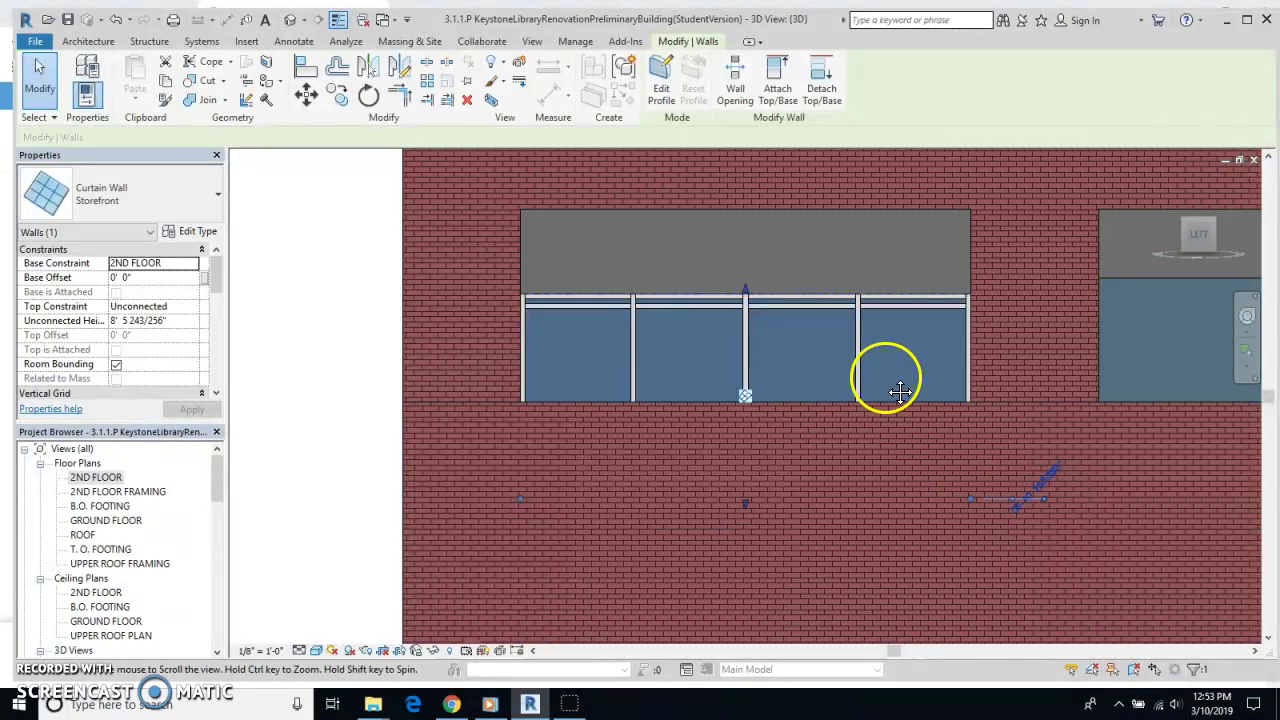
pyautogui.moveTo(886, 380); pyautogui.dragTo(740, 494, button='middle')
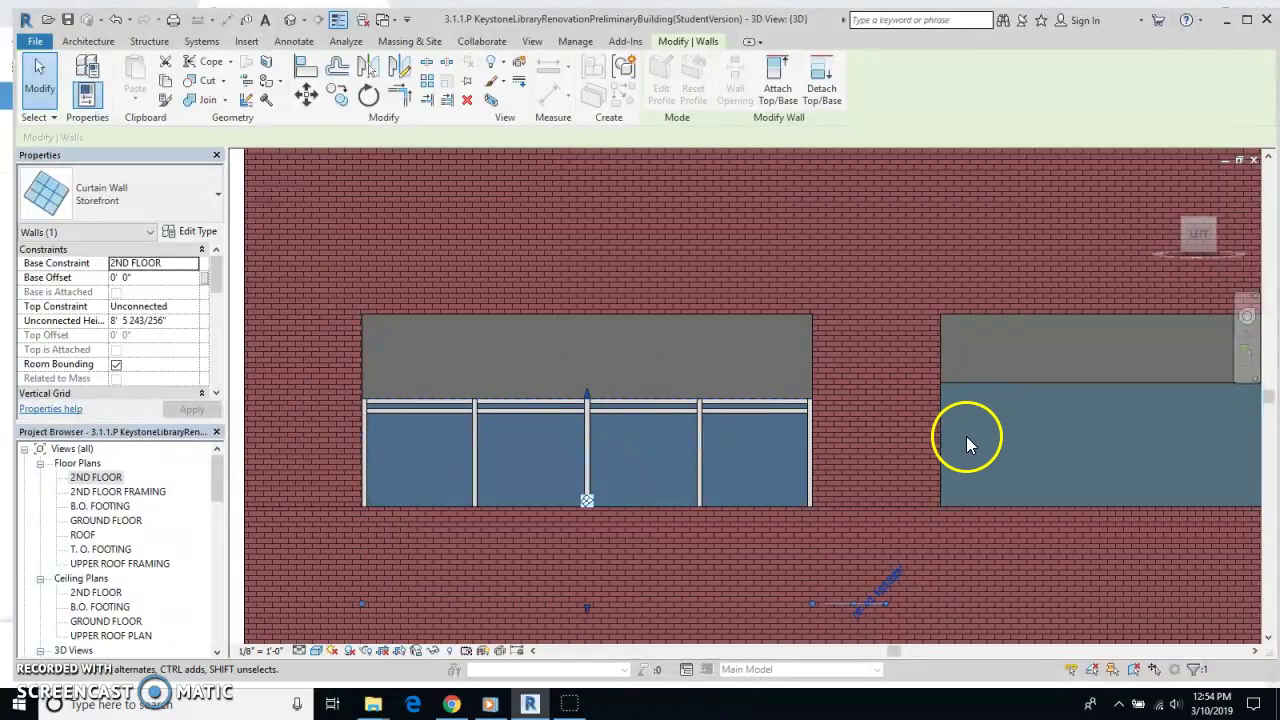
pyautogui.click(634, 402)
pyautogui.click(588, 403)
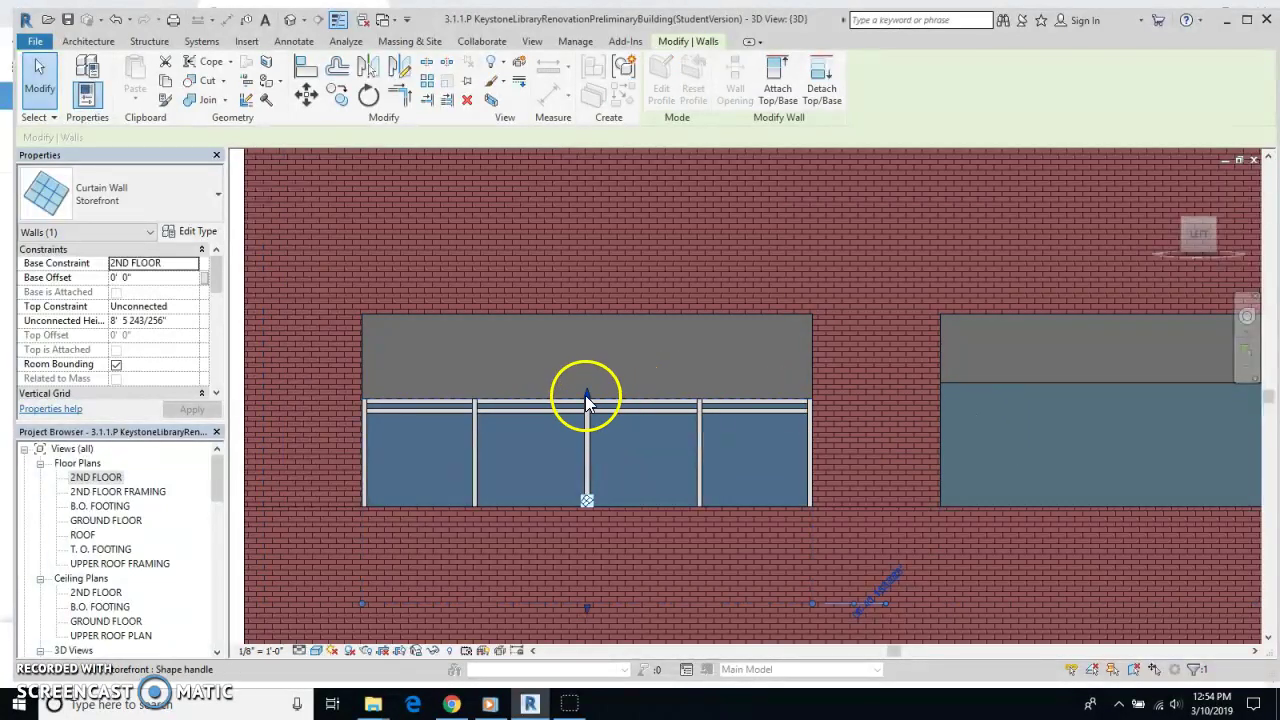
pyautogui.moveTo(587, 403); pyautogui.dragTo(599, 318)
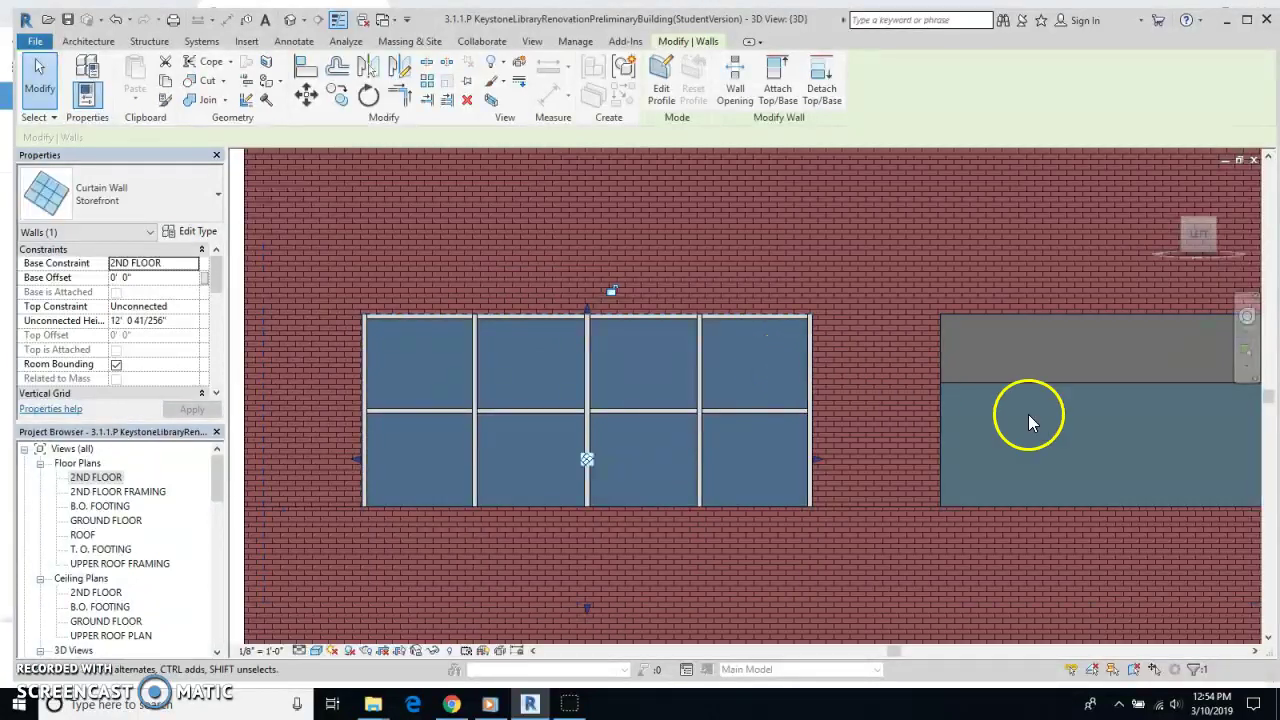
# Step: Raise the southernmost Storefront's top edge to the head of its brick opening, at a height of about 12' 0"
pyautogui.moveTo(1122, 458); pyautogui.dragTo(451, 463, button='middle')
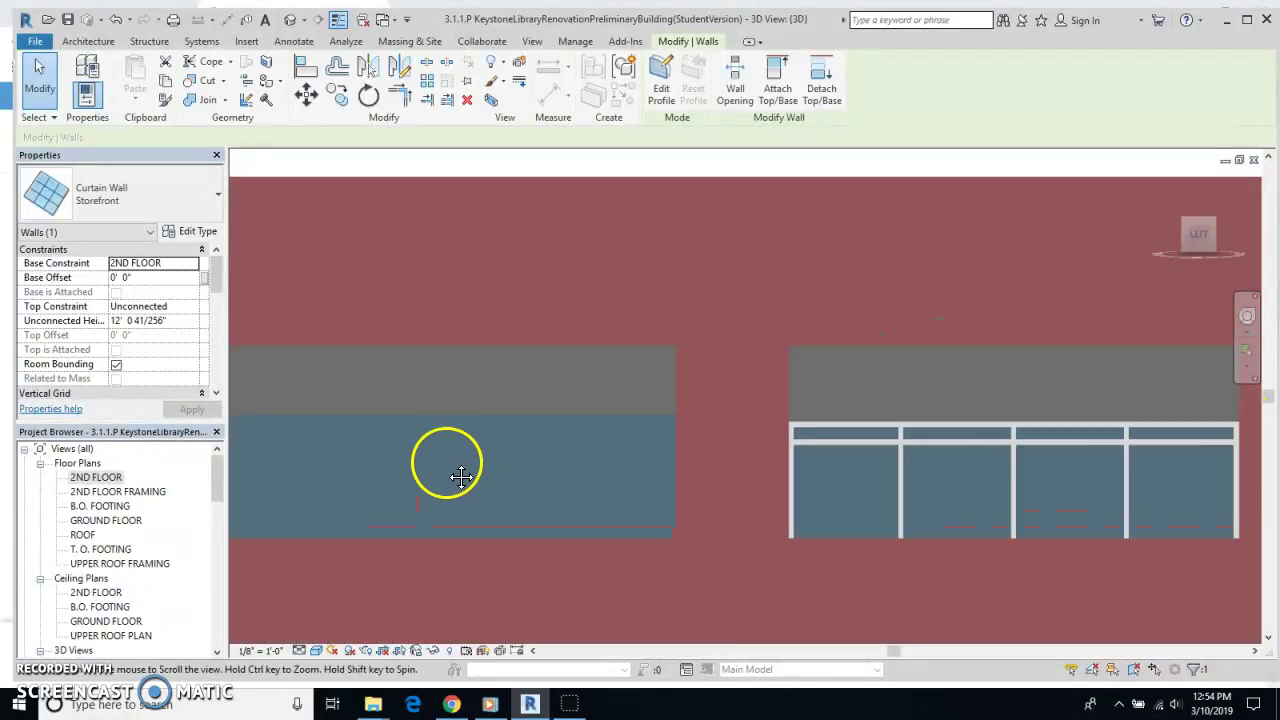
pyautogui.click(971, 436)
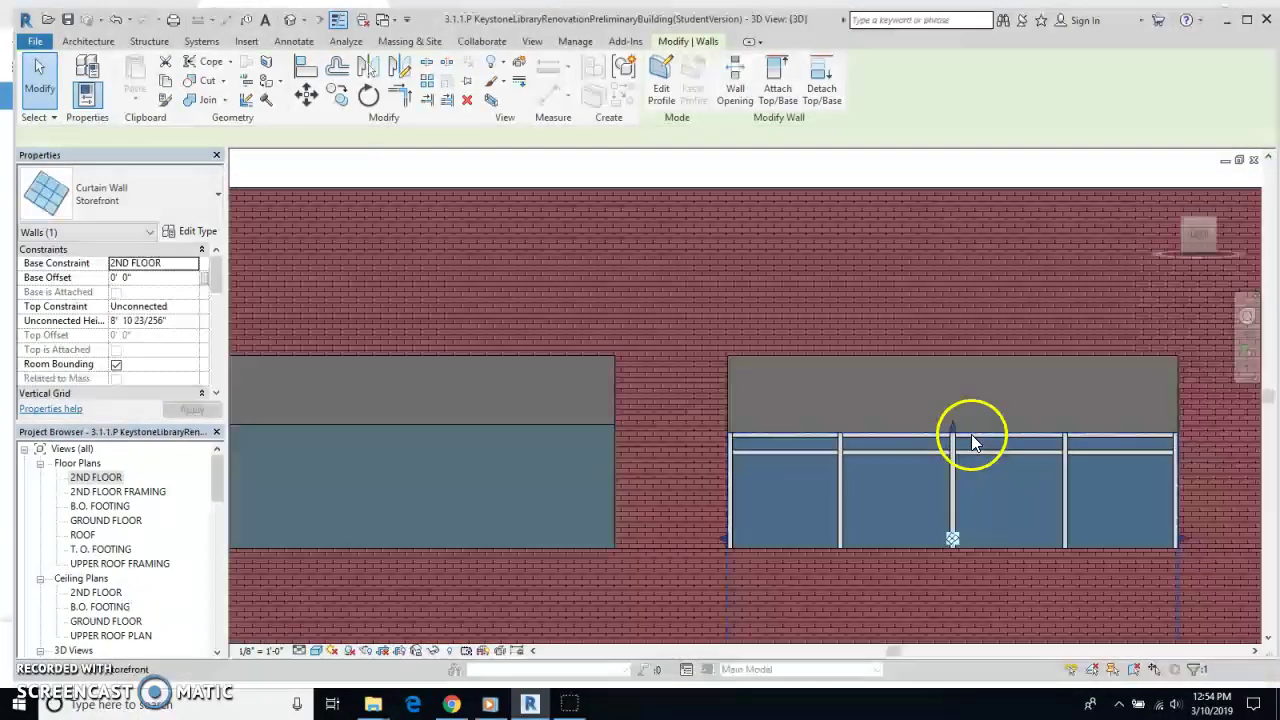
pyautogui.moveTo(955, 437); pyautogui.dragTo(958, 398)
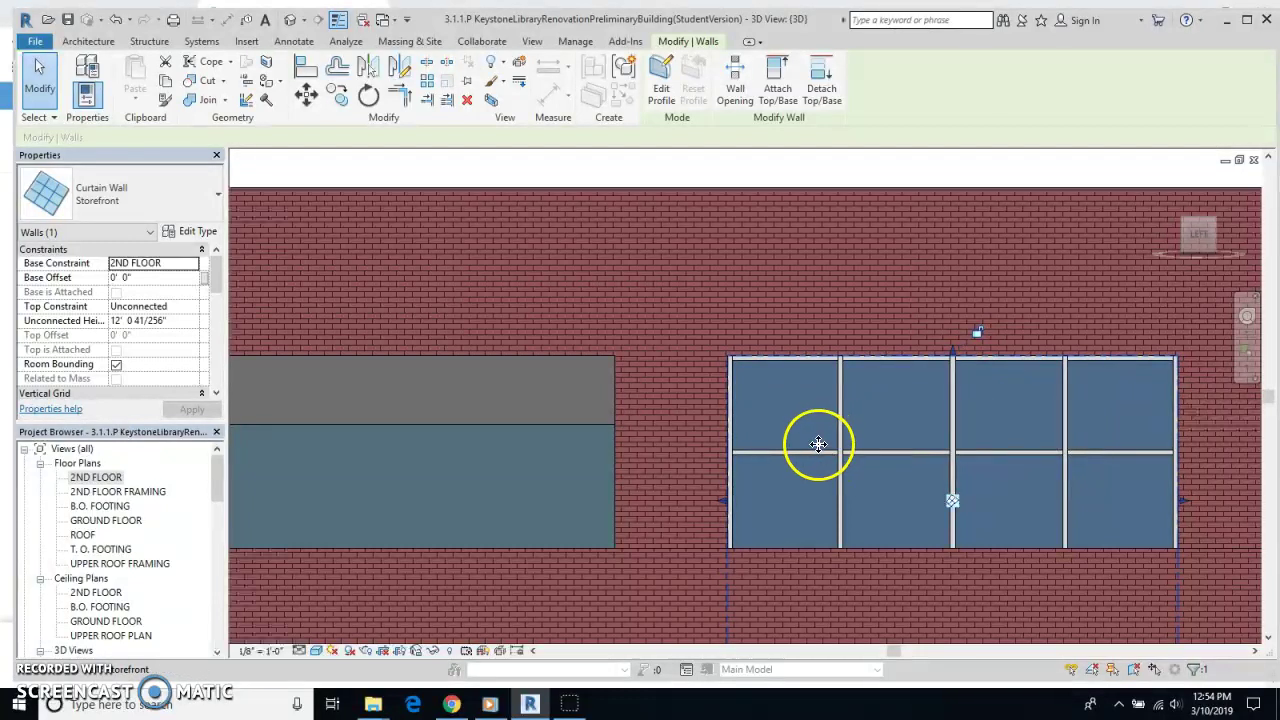
# Step: Attach the top of the middle Curtain Wall 1 to the surrounding brick wall and check all three openings from the Left orientation
pyautogui.moveTo(1178, 238)
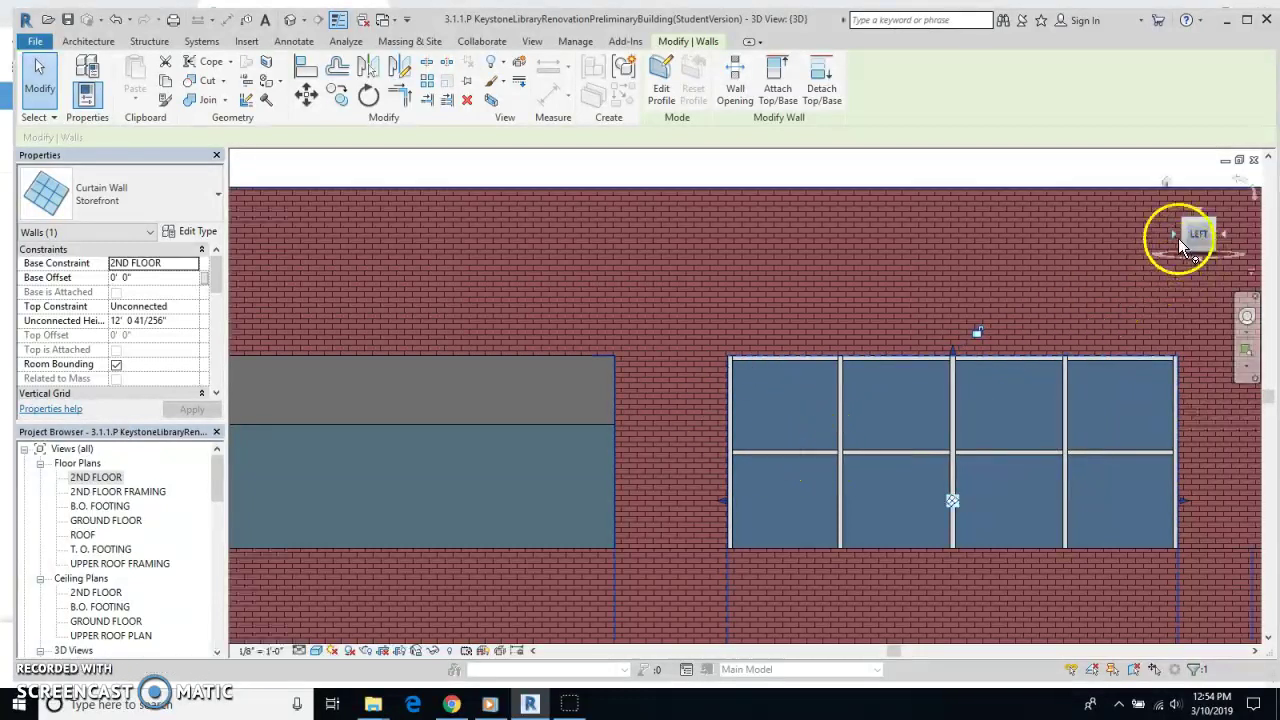
pyautogui.click(1168, 184)
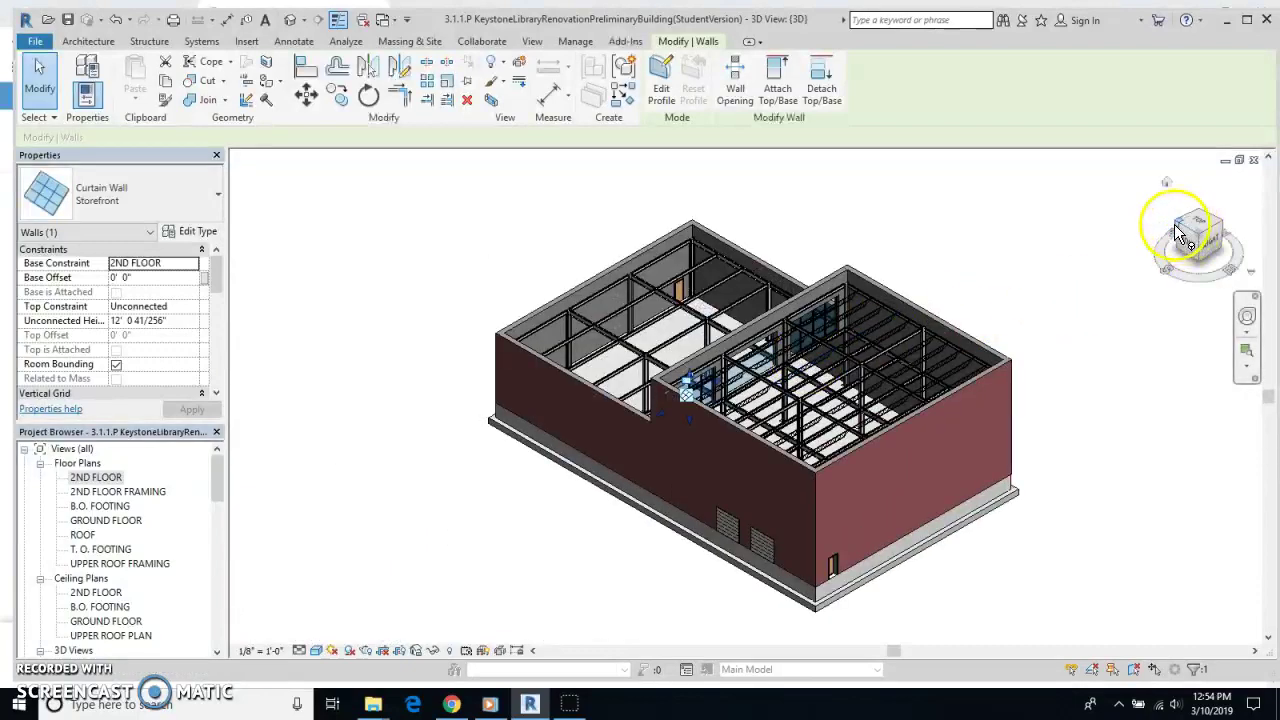
pyautogui.scroll(5, 894, 321)
pyautogui.scroll(5, 714, 329)
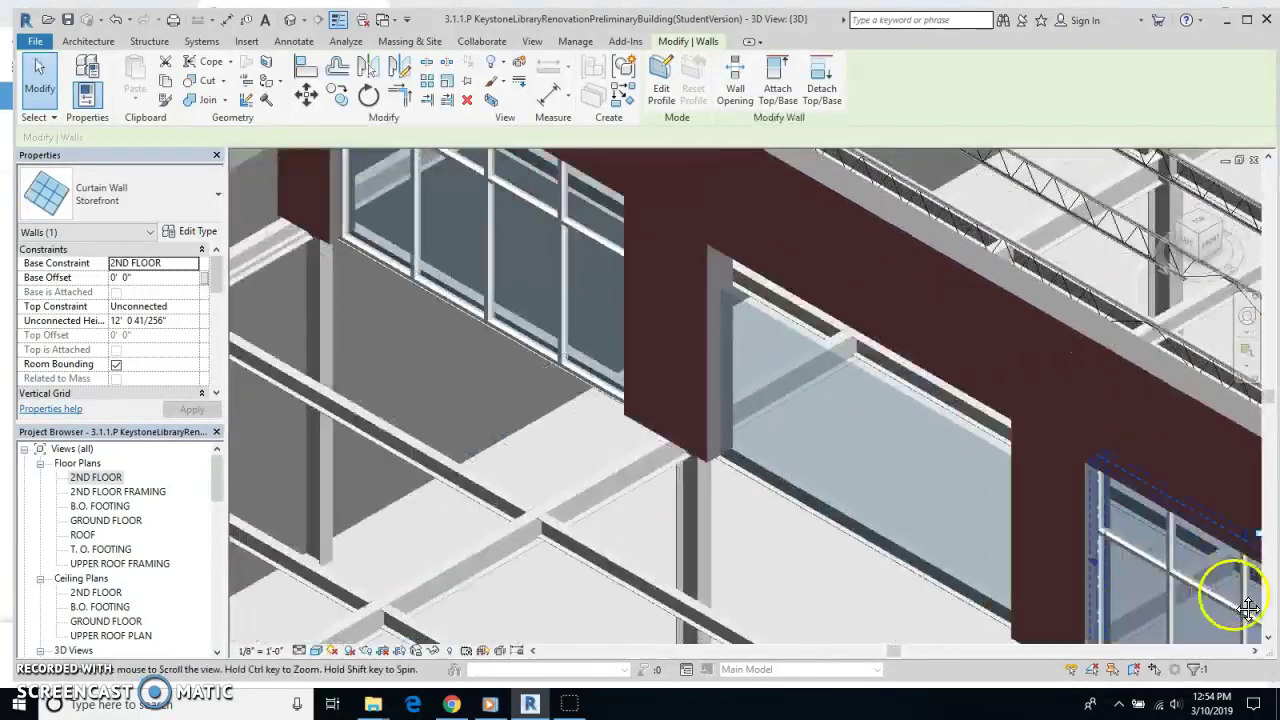
pyautogui.moveTo(1248, 608); pyautogui.dragTo(1080, 575, button='middle')
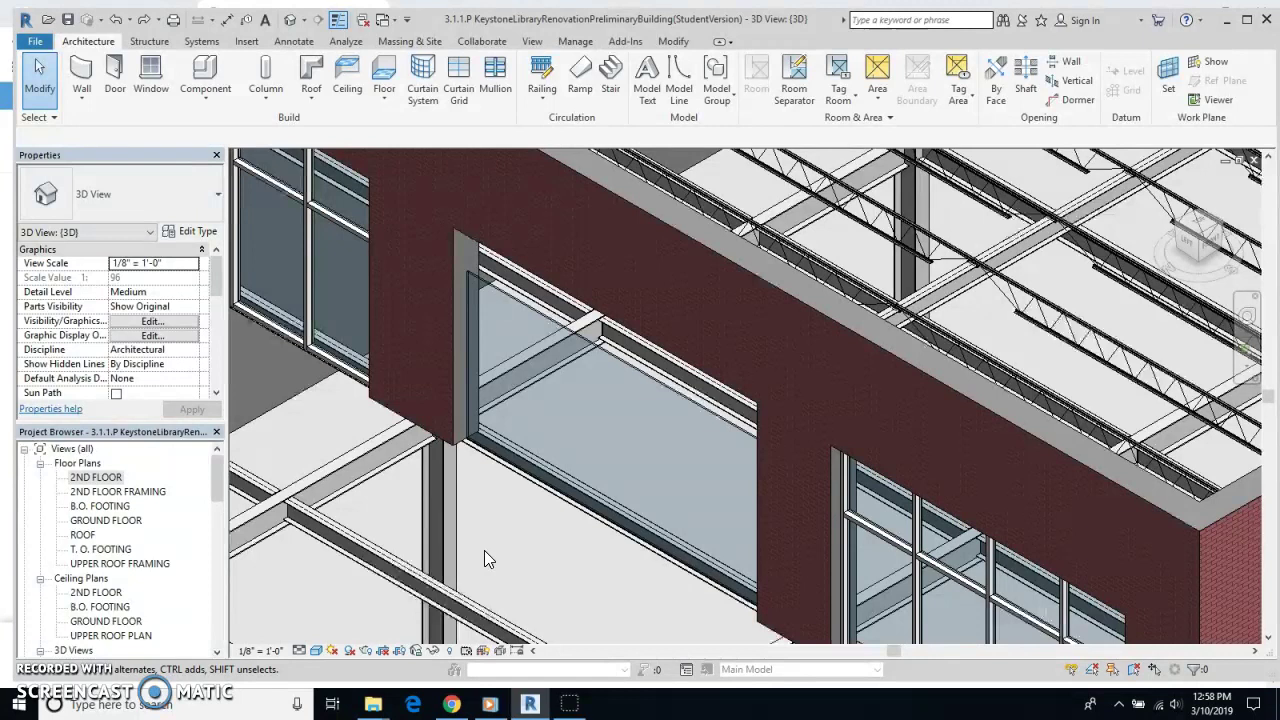
pyautogui.click(648, 384)
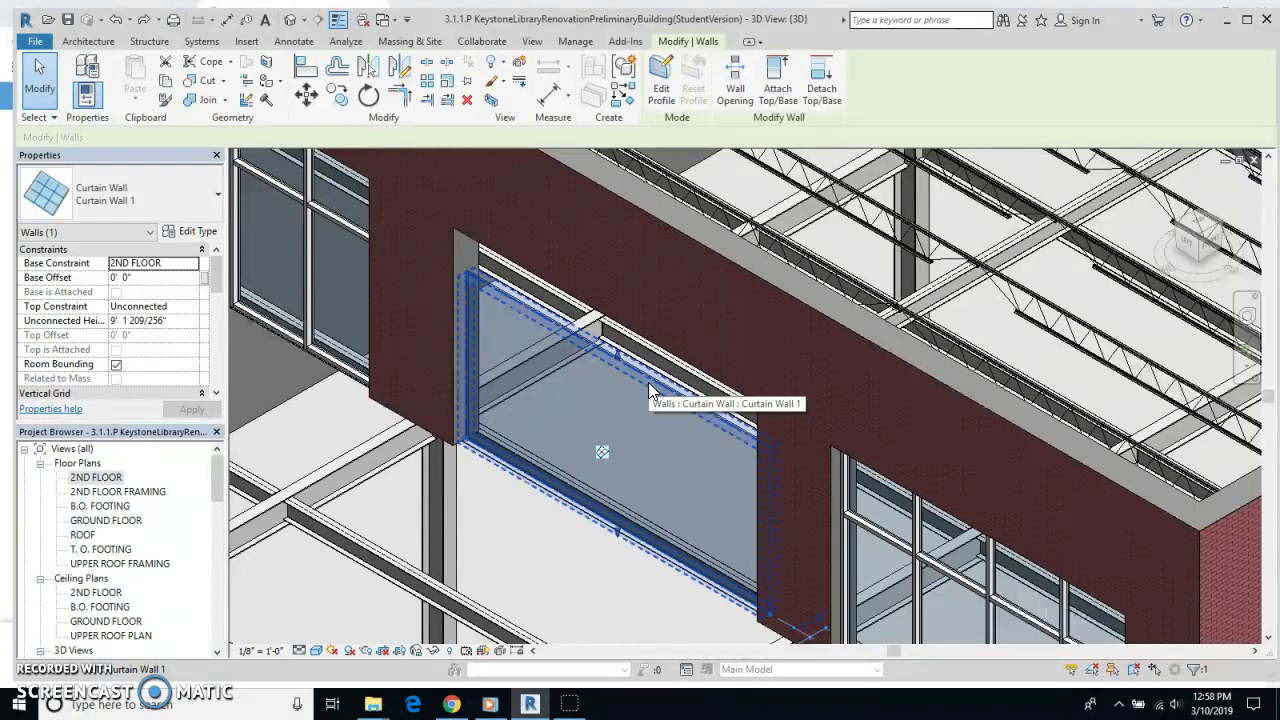
pyautogui.click(772, 82)
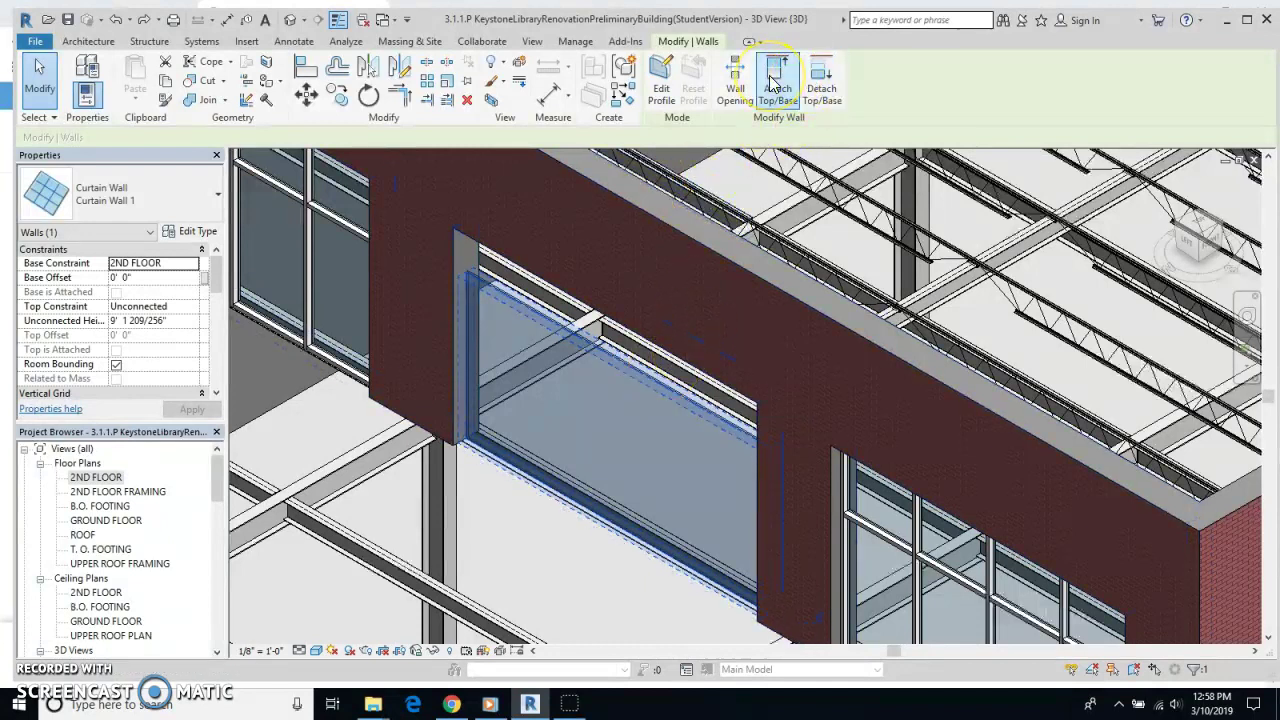
pyautogui.click(592, 518)
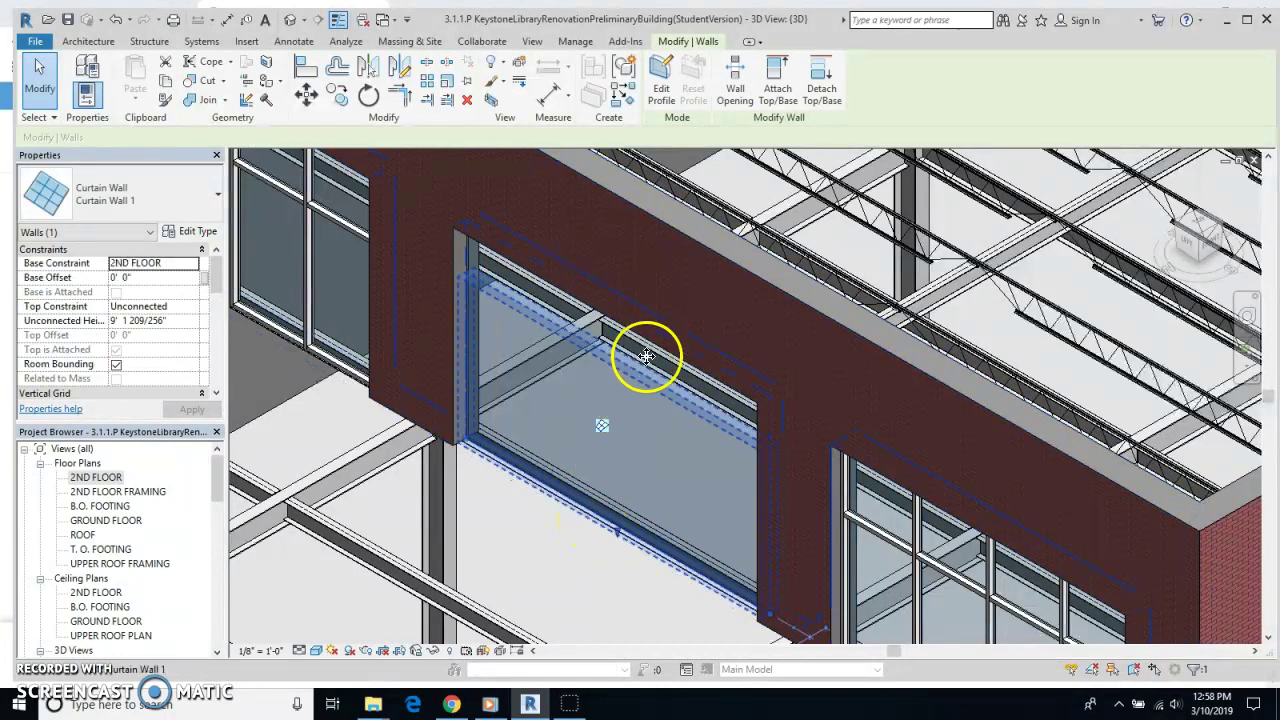
pyautogui.click(657, 322)
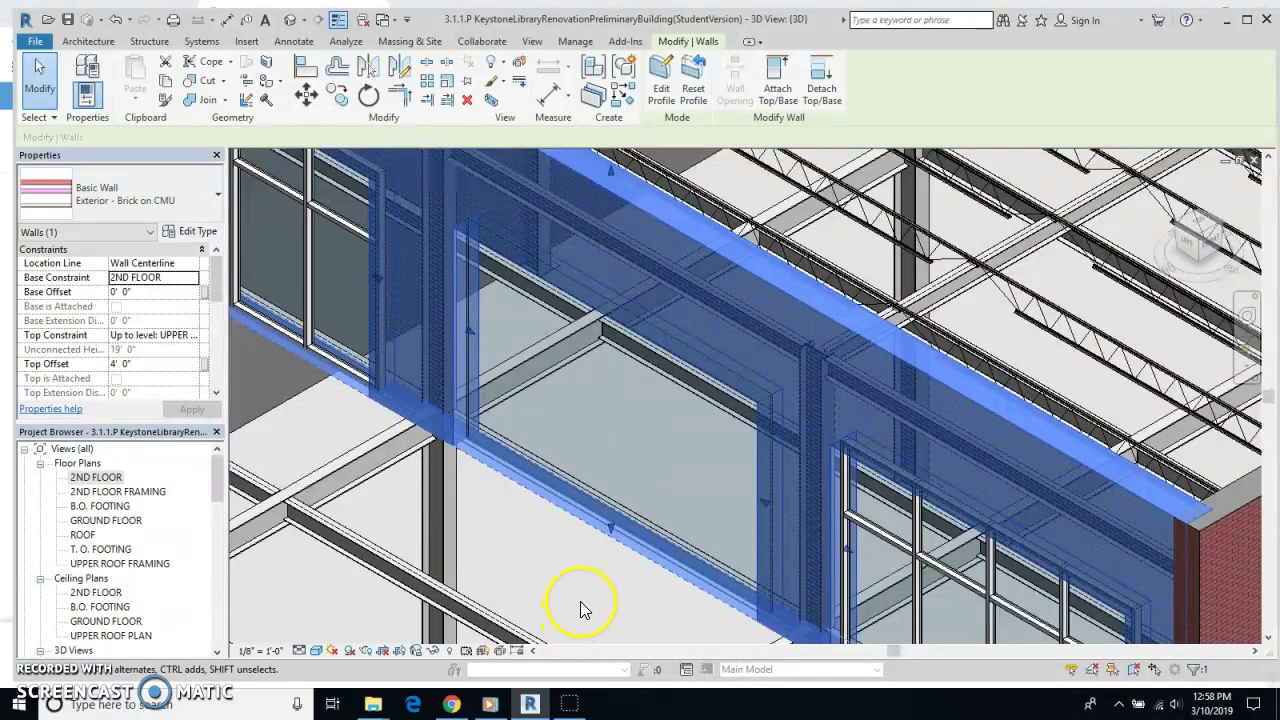
pyautogui.press('Escape')
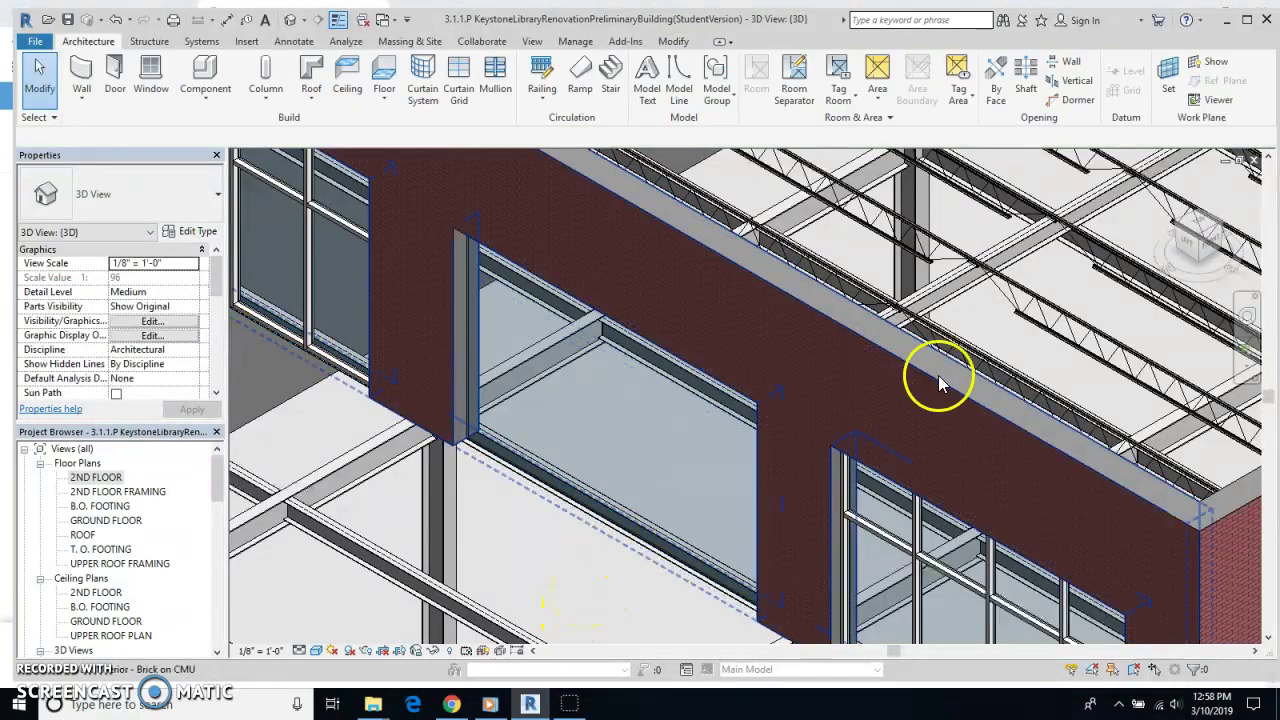
pyautogui.click(1165, 280)
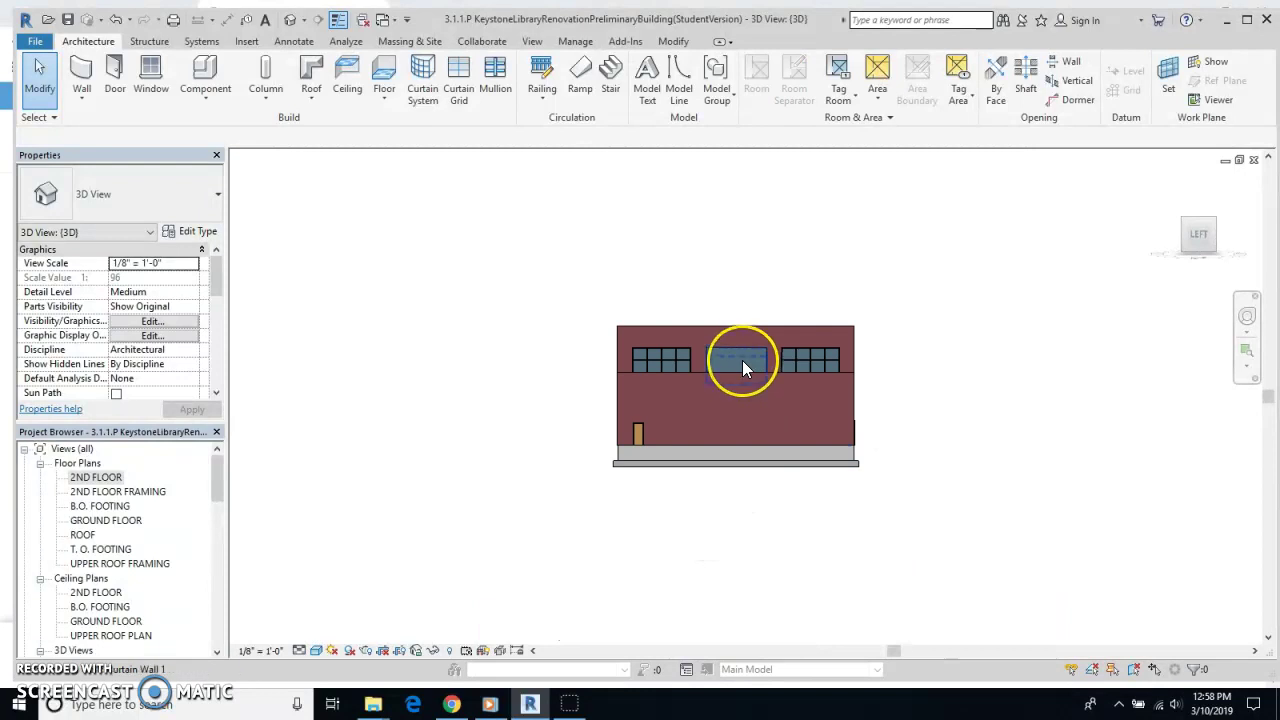
pyautogui.scroll(5, 743, 368)
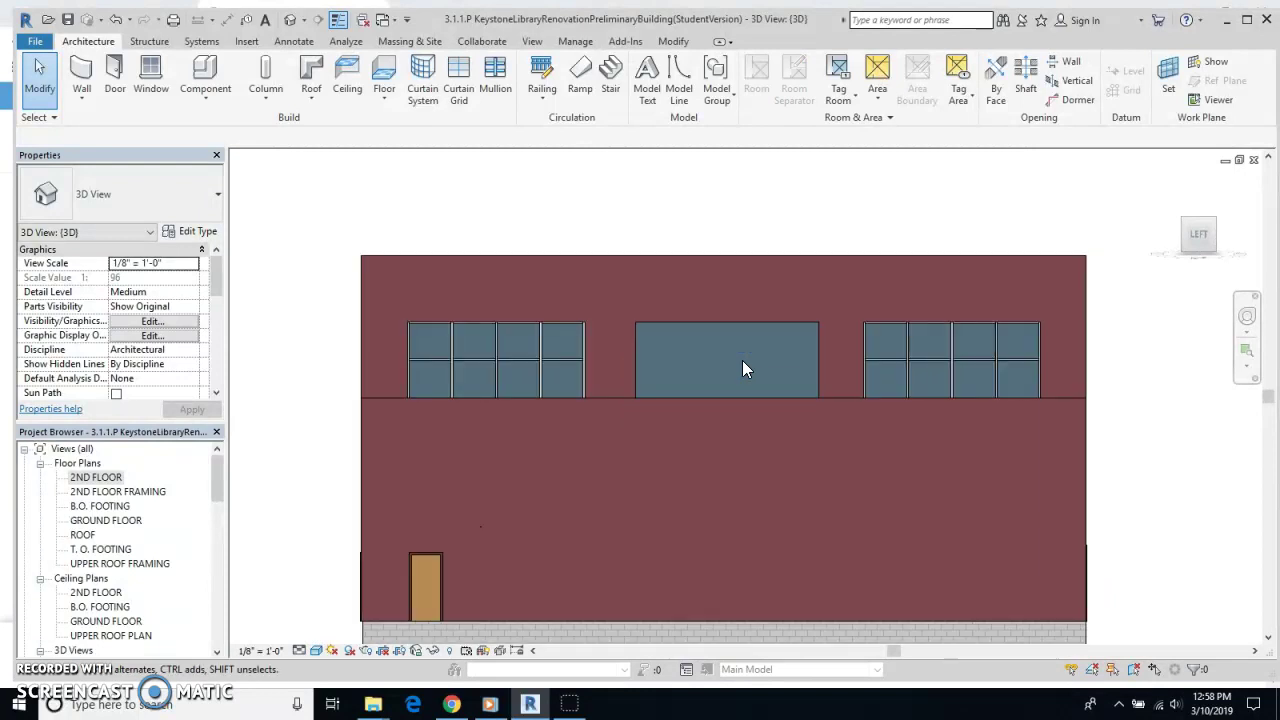